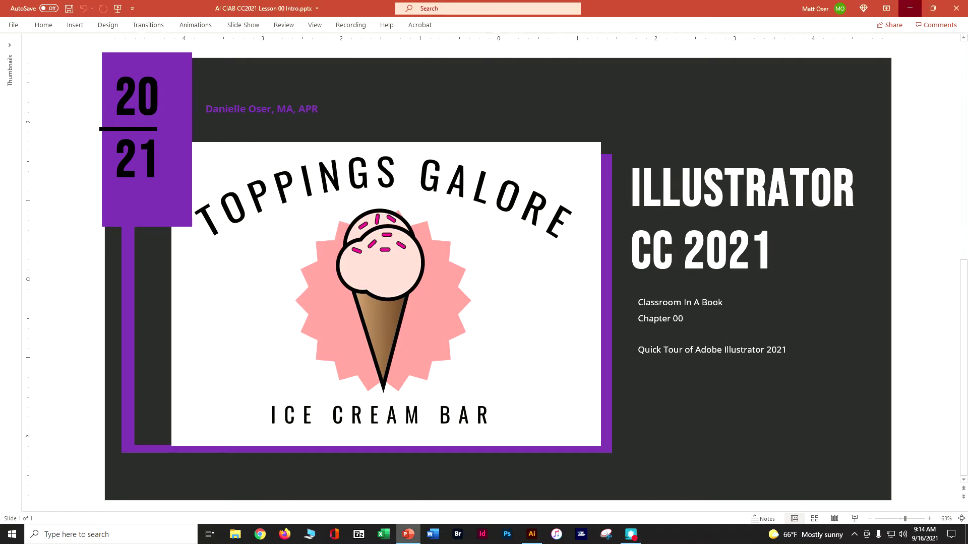
# - Switch to Illustrator, create a landscape Letter document with inches as units, and show its rulers
pyautogui.click(910, 8)
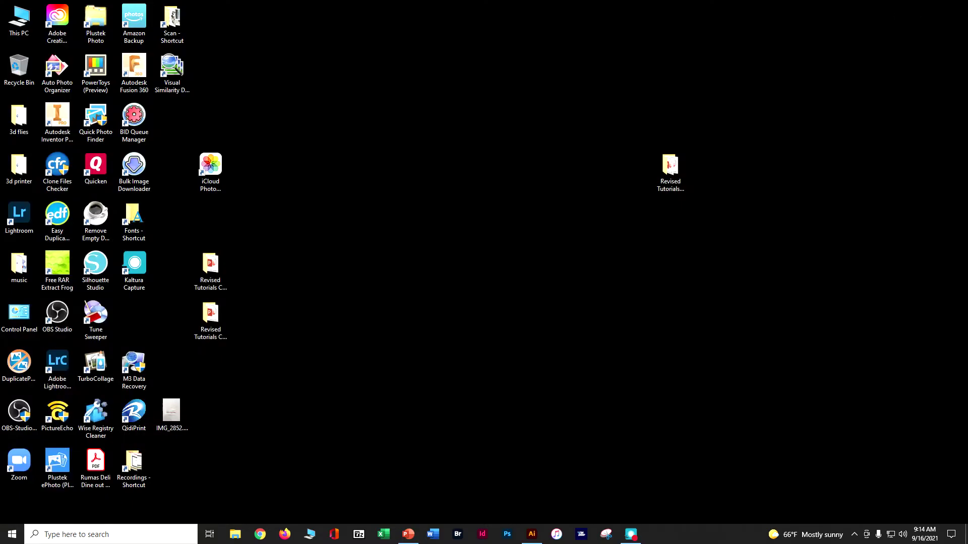
pyautogui.click(531, 529)
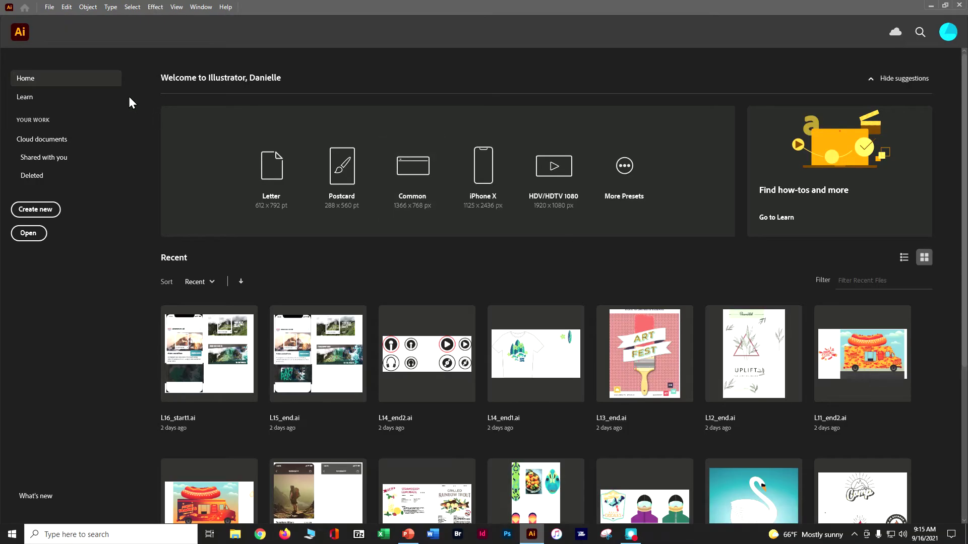
pyautogui.click(50, 8)
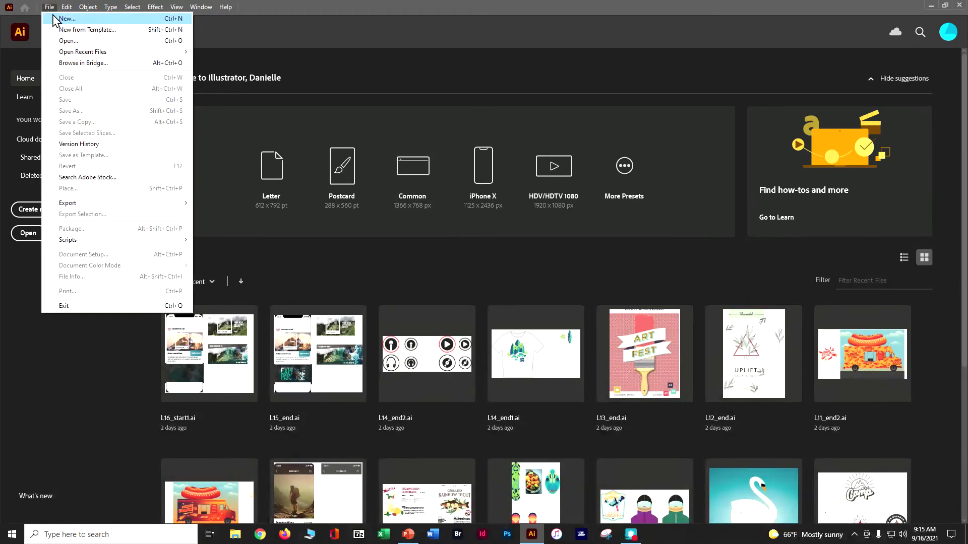
pyautogui.click(54, 19)
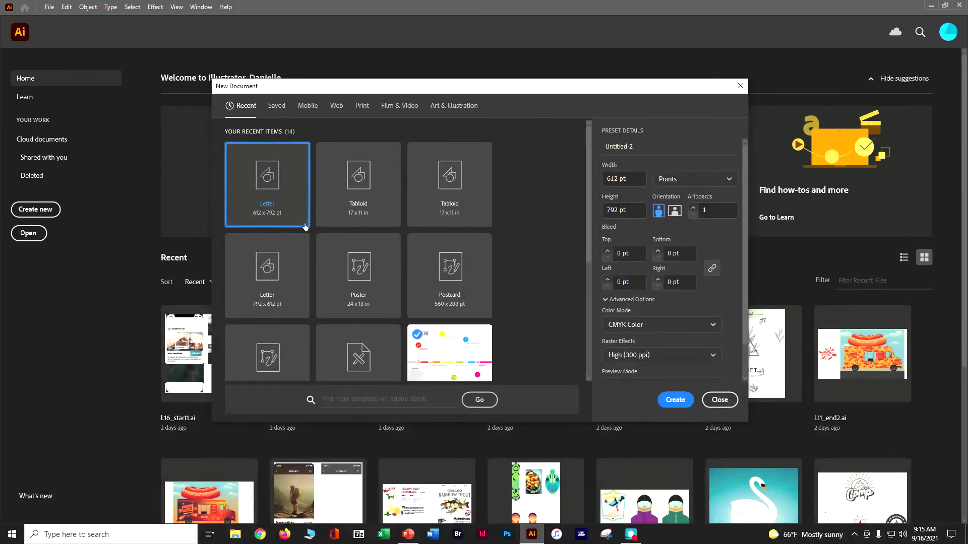
pyautogui.click(731, 181)
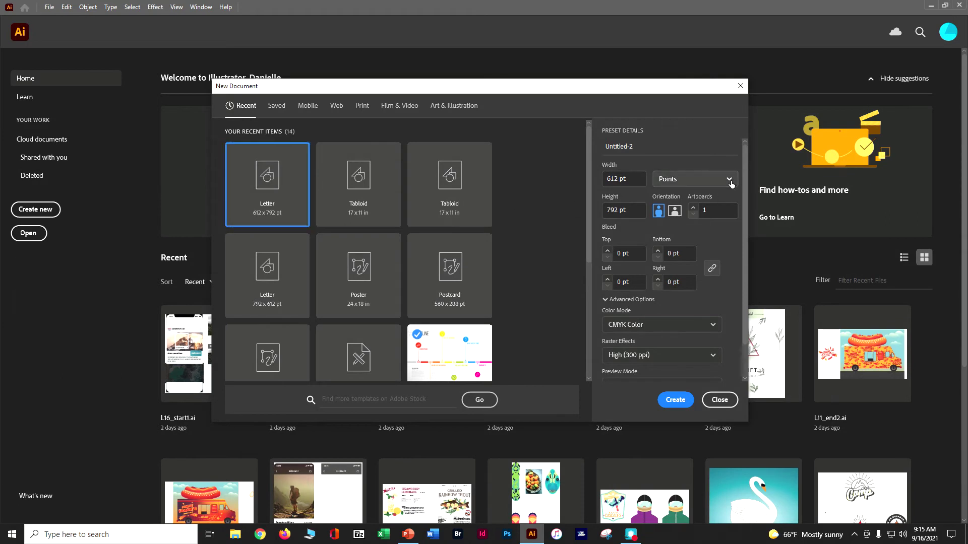
pyautogui.click(703, 246)
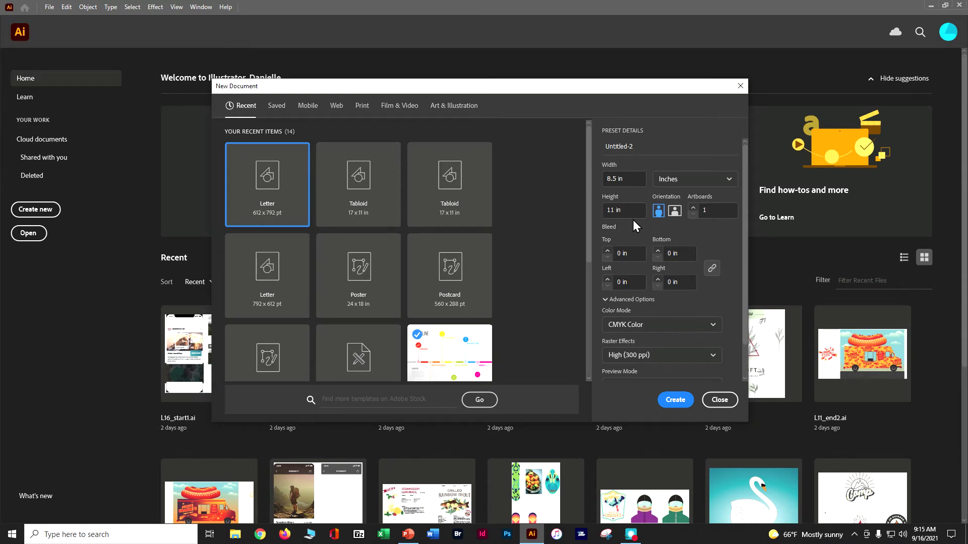
pyautogui.click(674, 212)
pyautogui.click(675, 401)
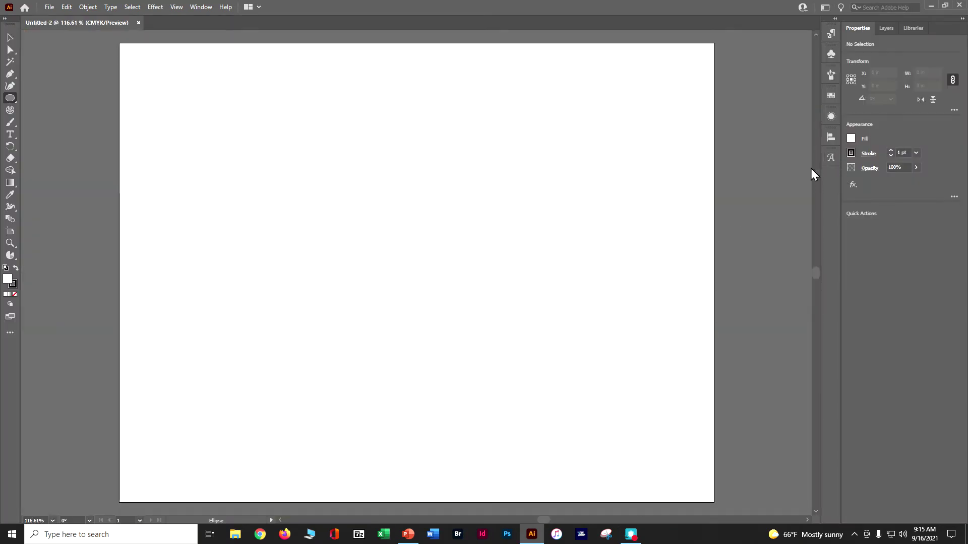
pyautogui.click(10, 38)
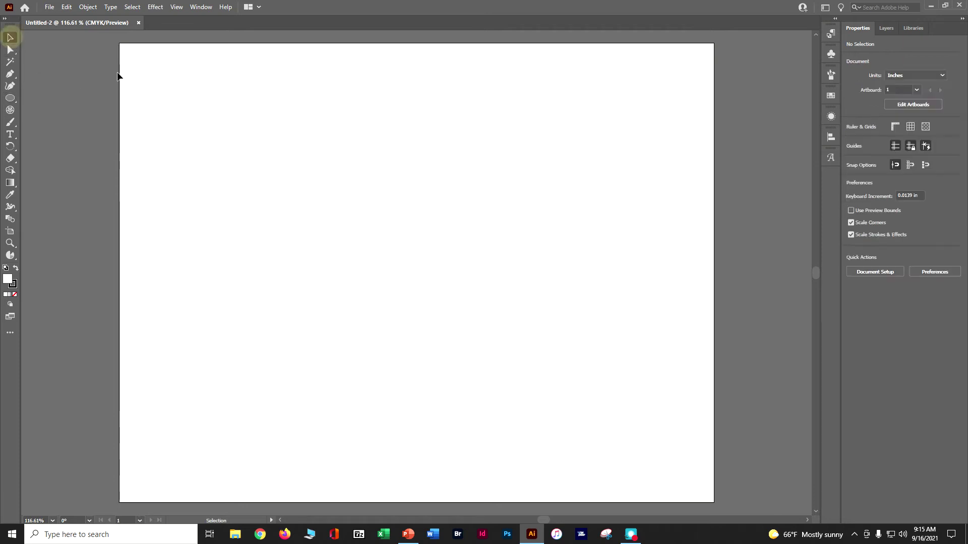
pyautogui.click(894, 128)
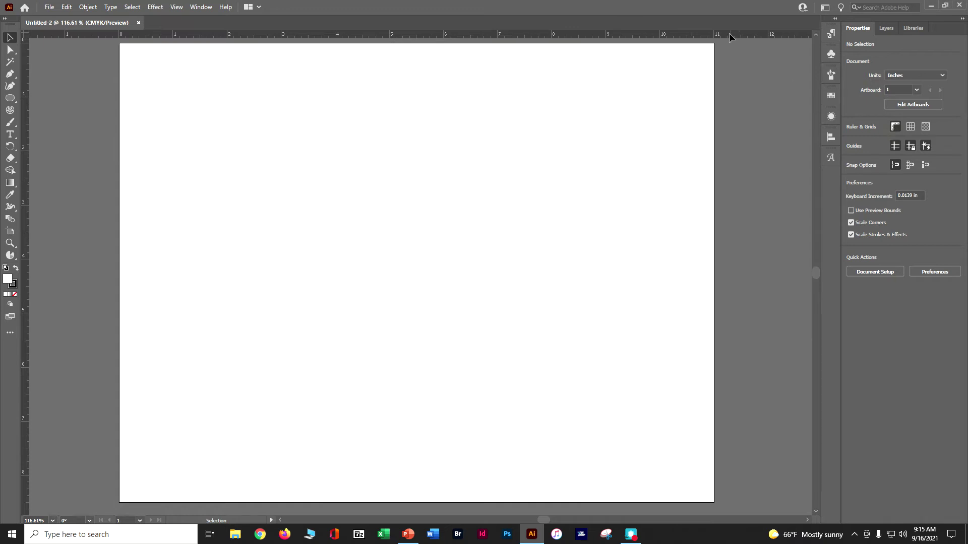
# - Start saving the document under a new name in the Lesson00 folder of the desktop's Revised Tutorials CC2021 AI CIAB lessons
pyautogui.click(54, 8)
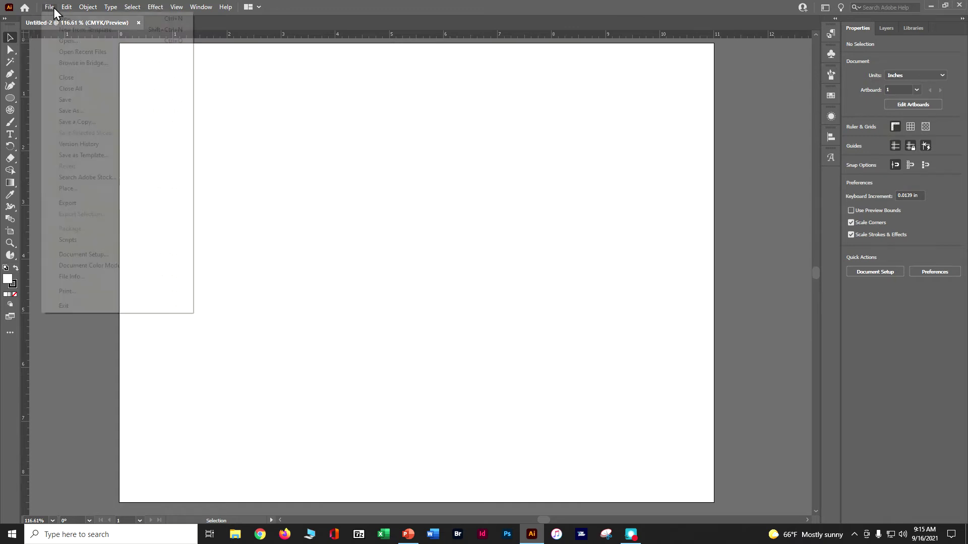
pyautogui.click(69, 111)
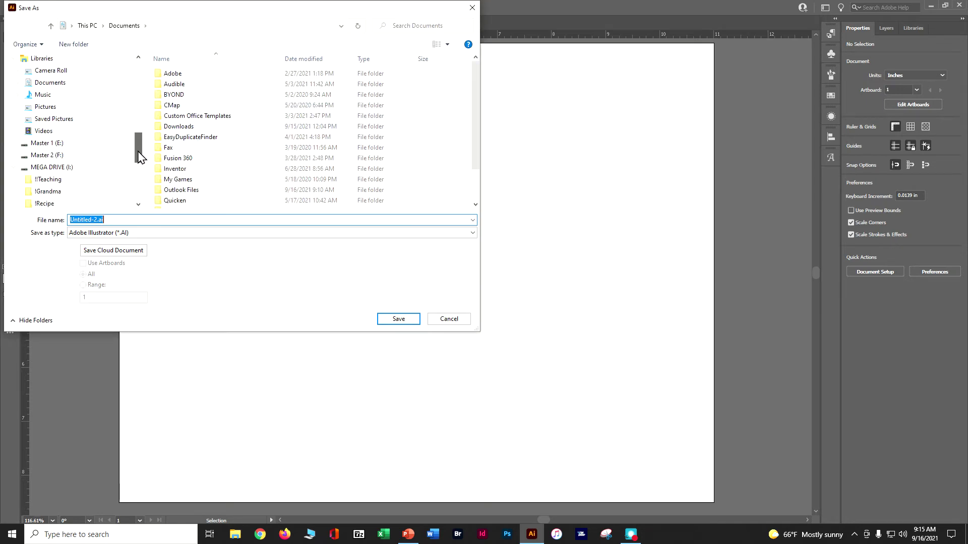
pyautogui.moveTo(138, 157); pyautogui.dragTo(143, 123)
pyautogui.click(45, 83)
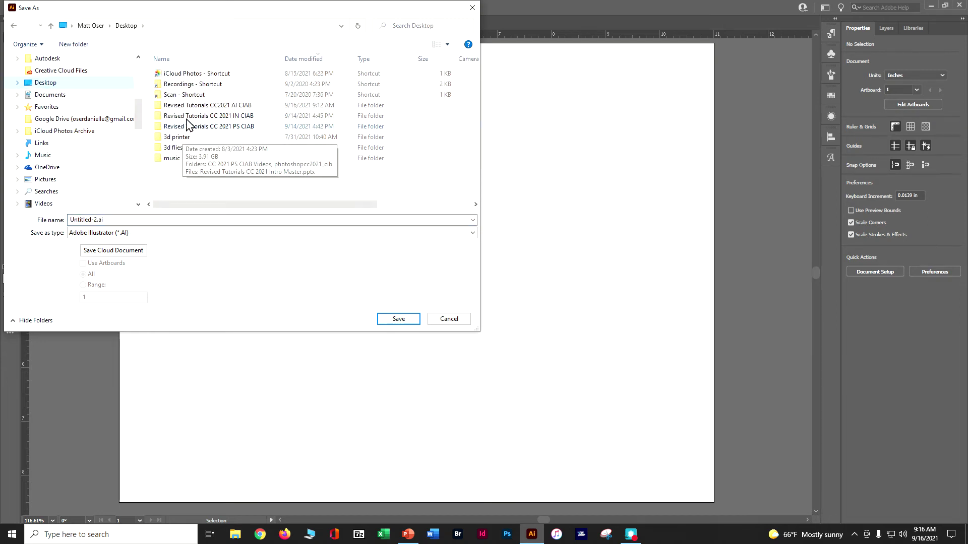
pyautogui.doubleClick(192, 105)
pyautogui.doubleClick(192, 73)
pyautogui.doubleClick(186, 75)
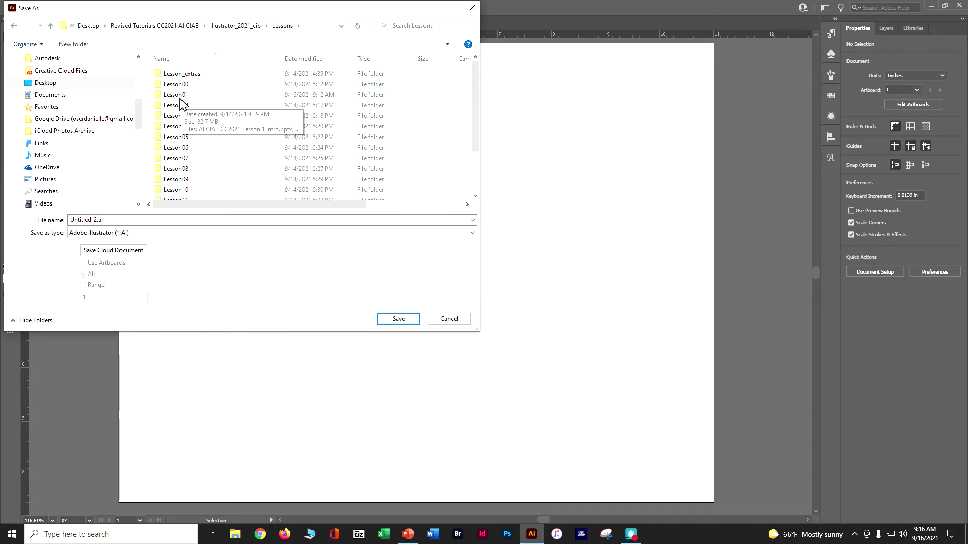
pyautogui.doubleClick(182, 87)
# - Name the file with the author's initial and surname followed by "_ai ciab 00" and save it with the default Illustrator 2020 options
pyautogui.click(126, 216)
pyautogui.doubleClick(125, 216)
pyautogui.write('doser')
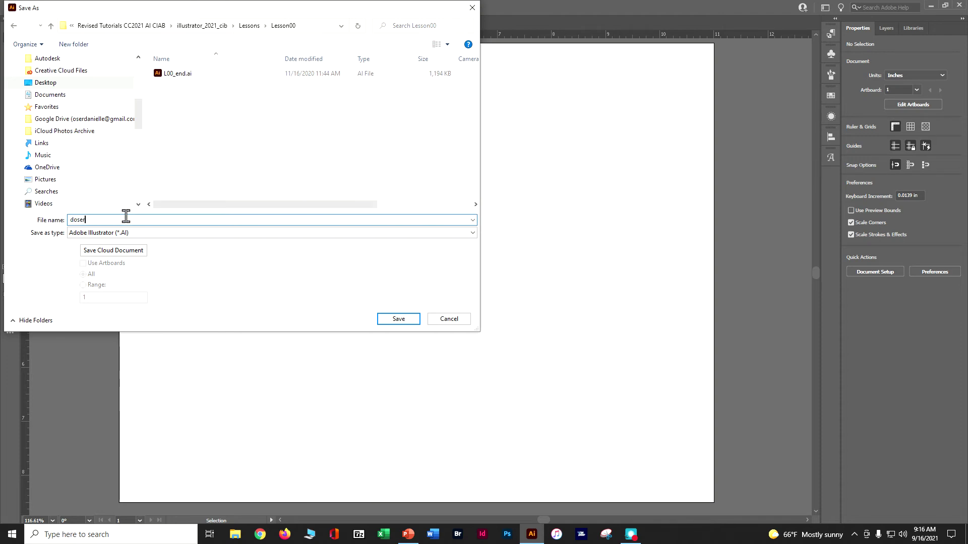
pyautogui.write('_ai ciab 00')
pyautogui.click(382, 320)
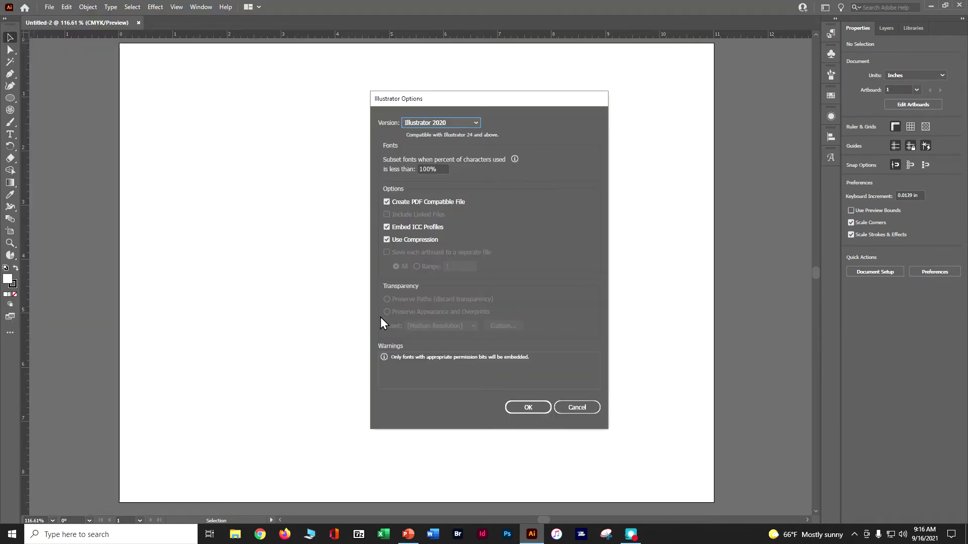
pyautogui.click(540, 405)
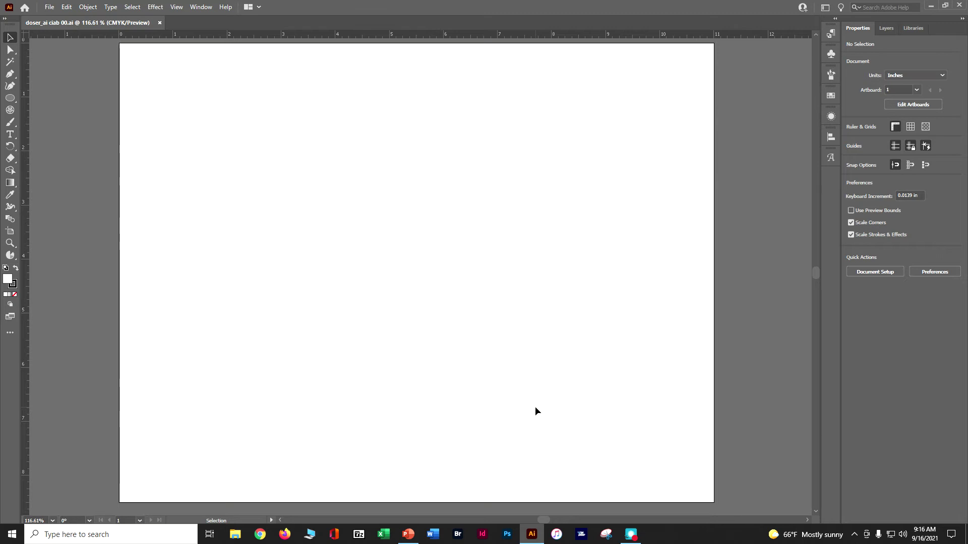
# - Choose the Essentials workspace and fit the artboard in the window
pyautogui.click(200, 7)
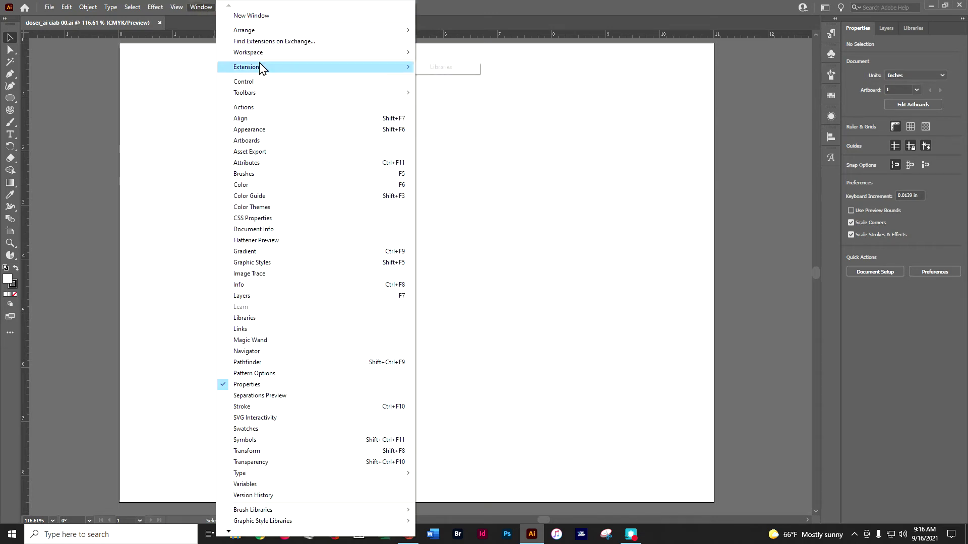
pyautogui.moveTo(266, 58)
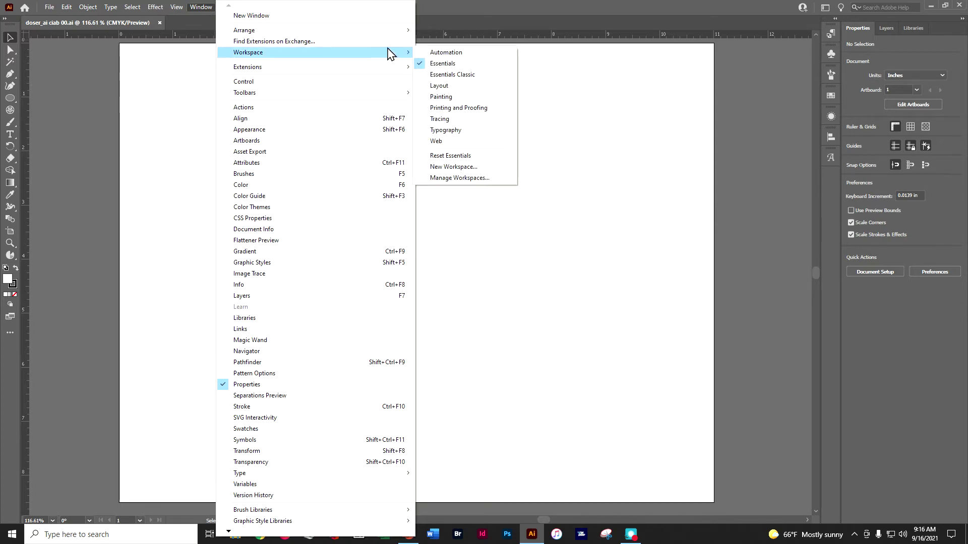
pyautogui.click(442, 63)
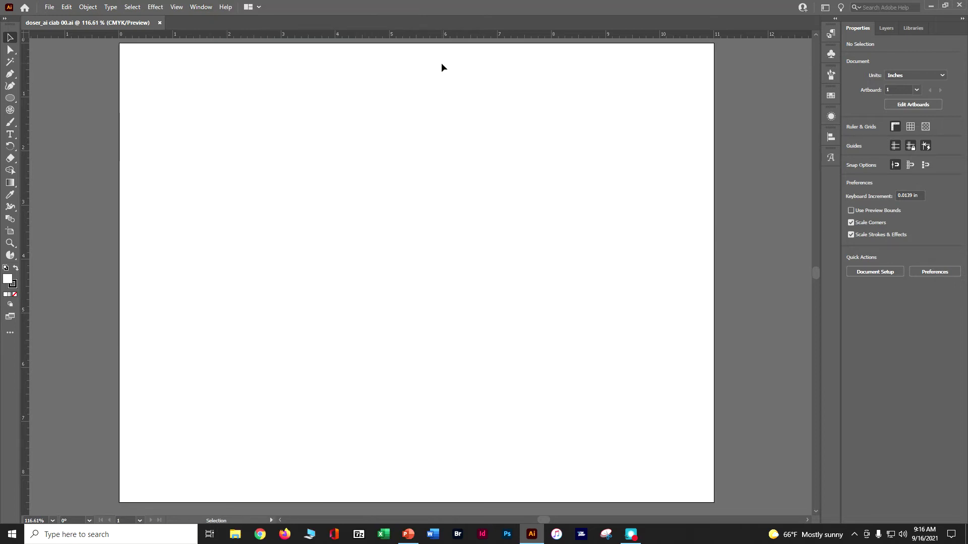
pyautogui.click(181, 8)
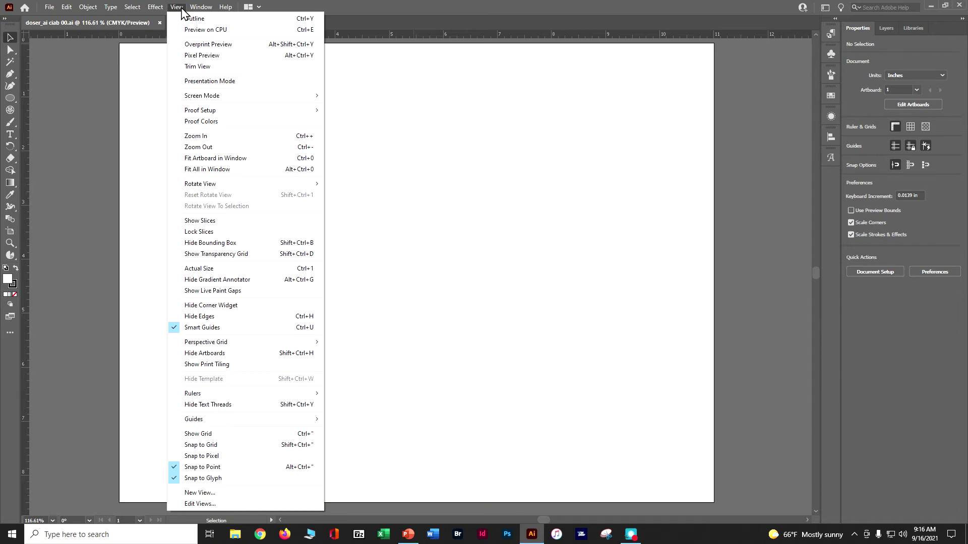
pyautogui.click(190, 159)
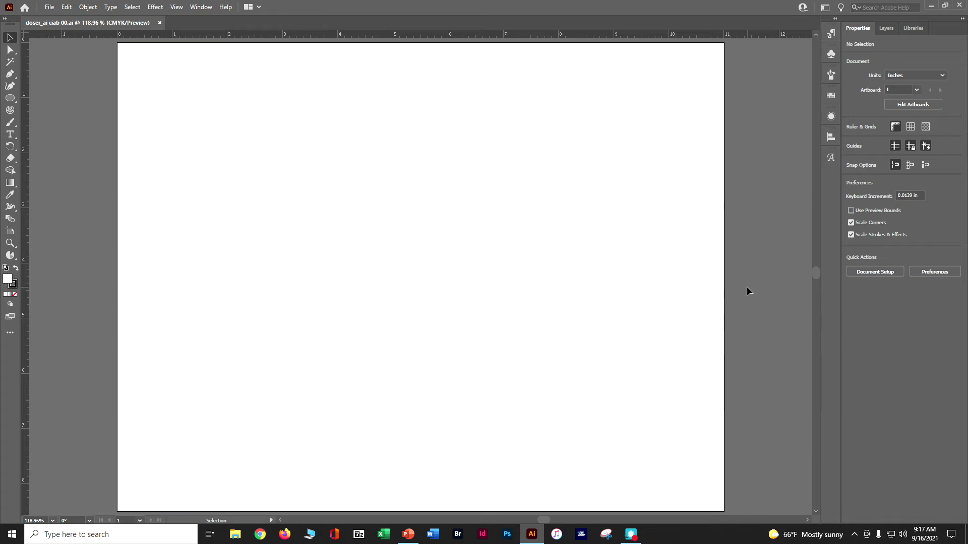
# - Draw a circle about 1.51 in across in the upper-middle part of the artboard with the Ellipse tool
pyautogui.click(12, 98)
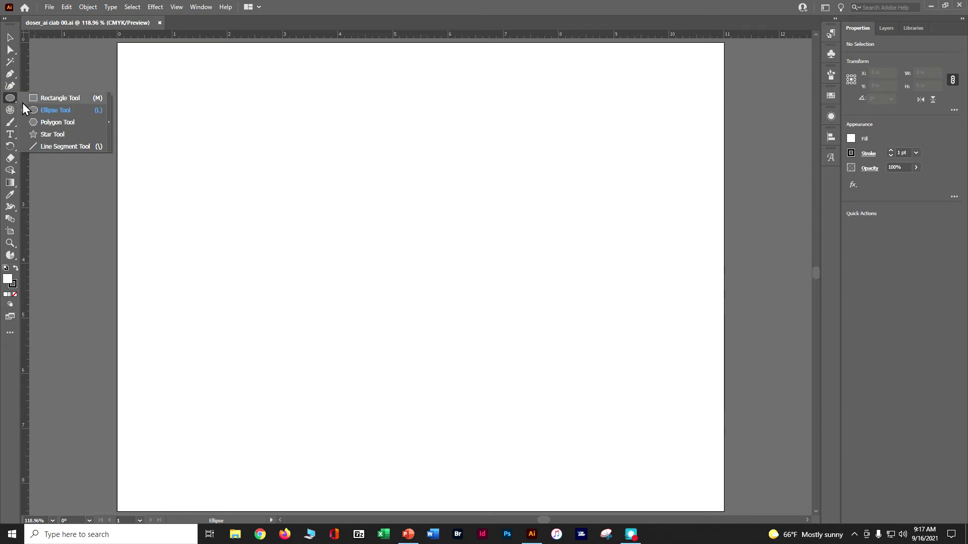
pyautogui.click(37, 109)
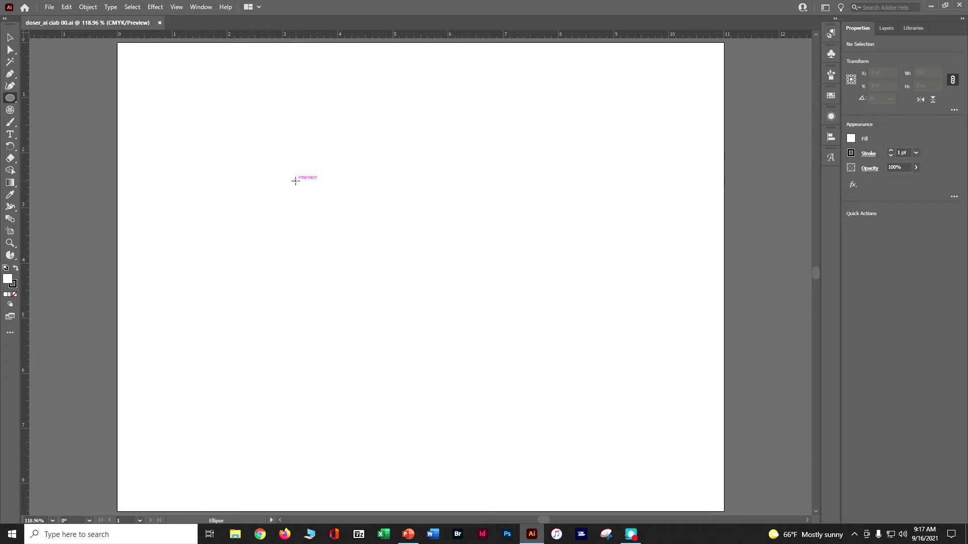
pyautogui.moveTo(296, 180); pyautogui.dragTo(361, 264)
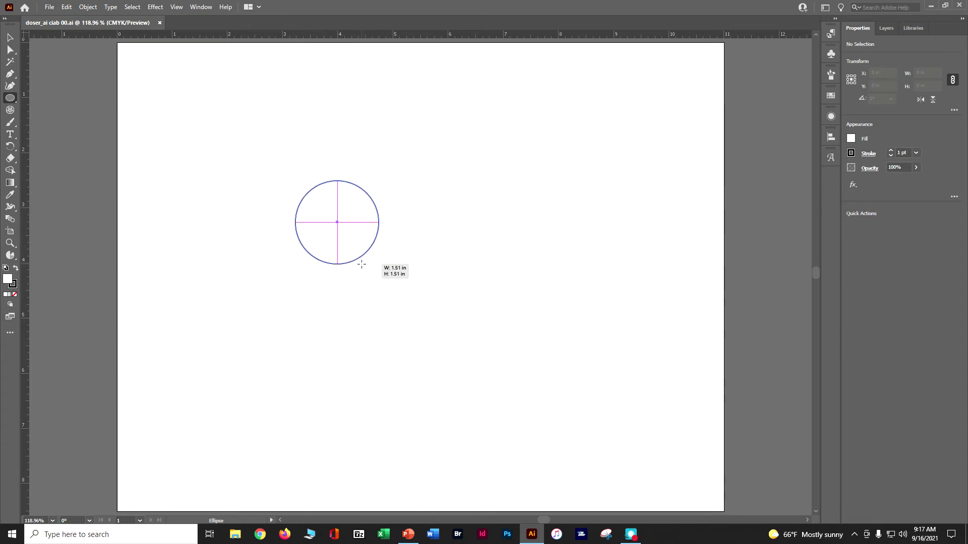
pyautogui.moveTo(362, 264); pyautogui.dragTo(362, 264)
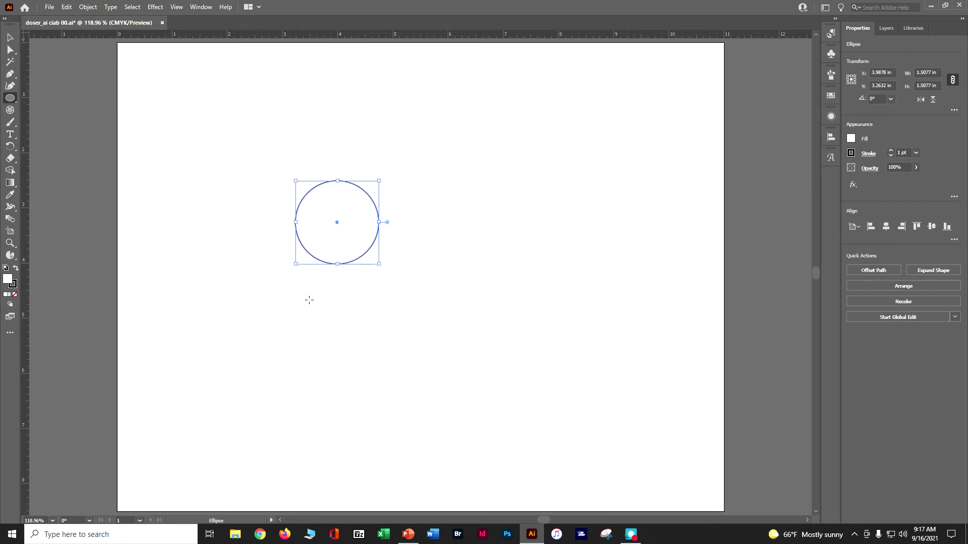
# - Paste a copy of the circle in place, shifted about 0.75 in to the right, and enlarge the copy to about 2.01 in
pyautogui.click(67, 9)
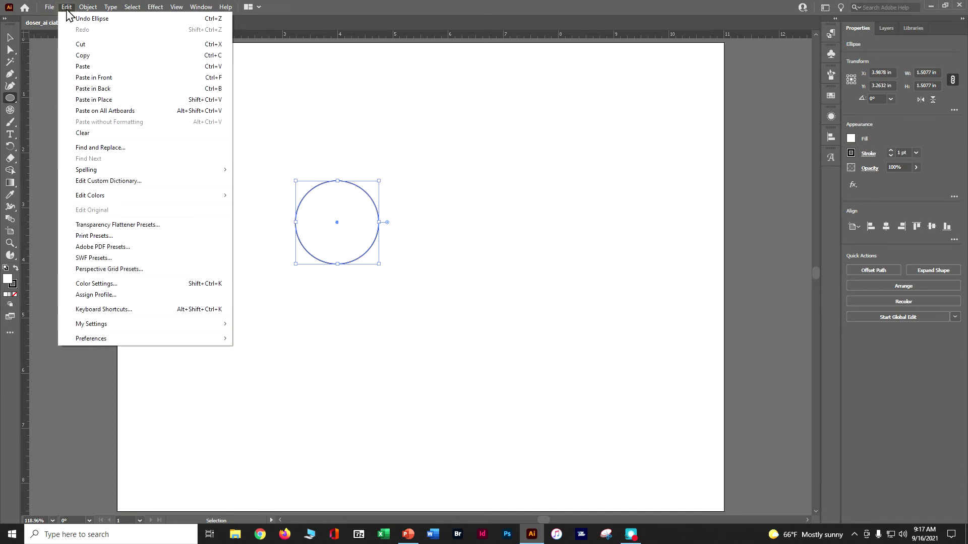
pyautogui.click(78, 55)
pyautogui.click(67, 7)
pyautogui.click(85, 100)
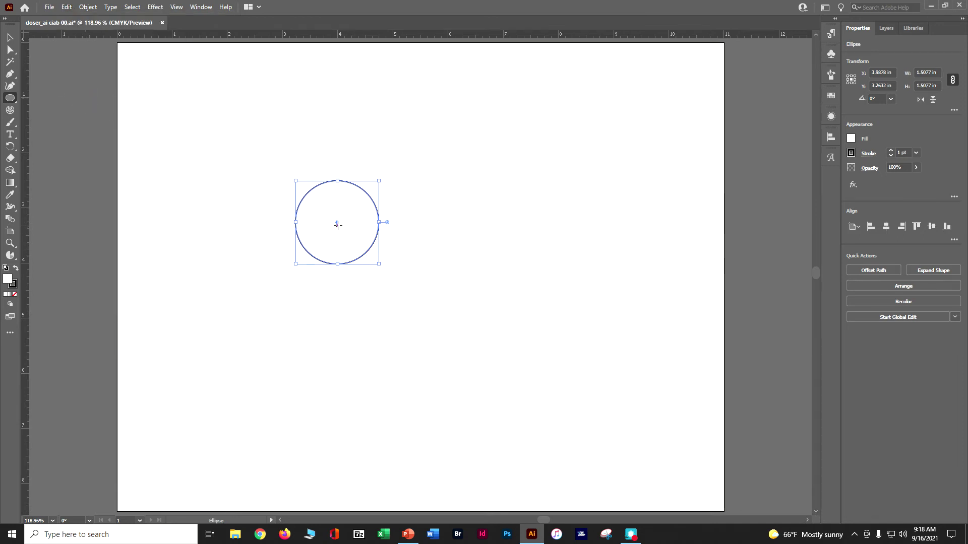
pyautogui.moveTo(336, 223); pyautogui.dragTo(379, 225)
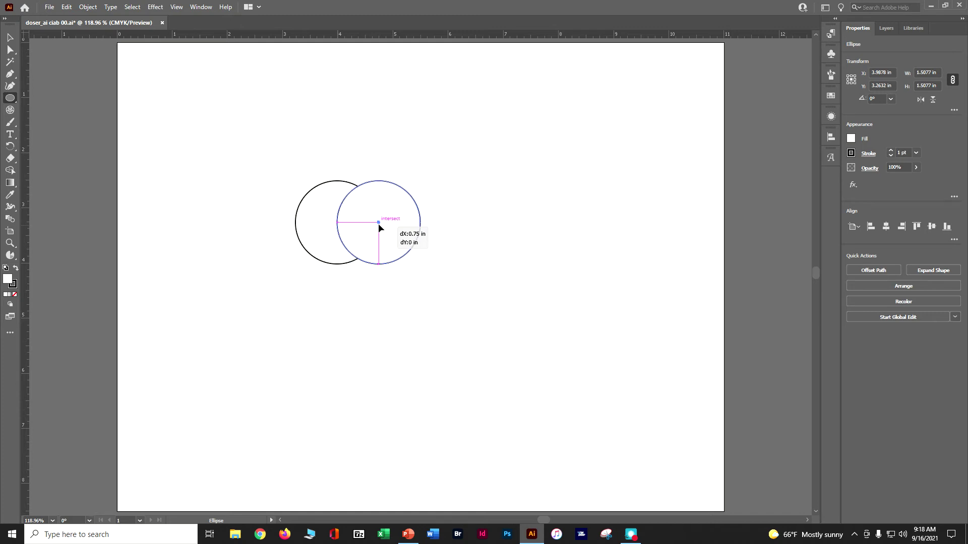
pyautogui.moveTo(378, 224); pyautogui.dragTo(379, 225)
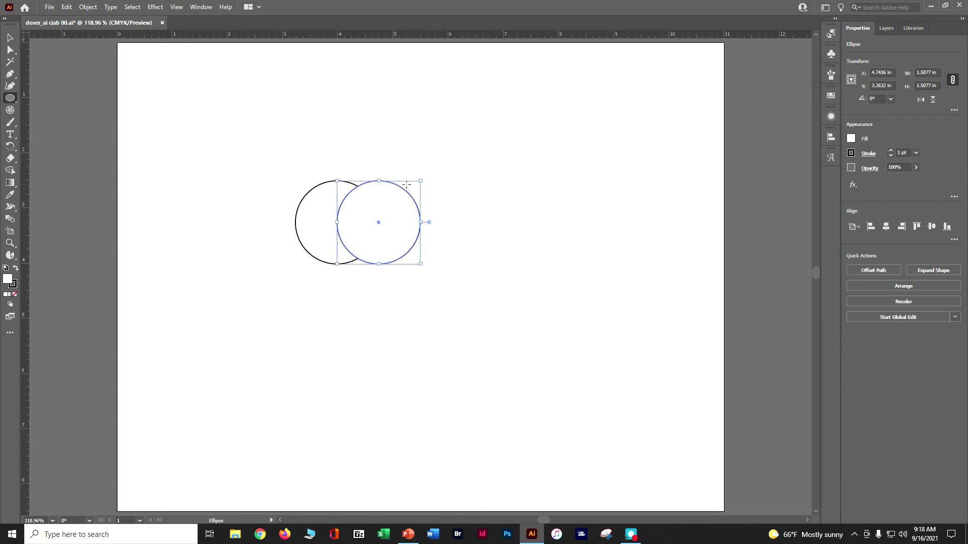
pyautogui.moveTo(421, 182); pyautogui.dragTo(462, 156)
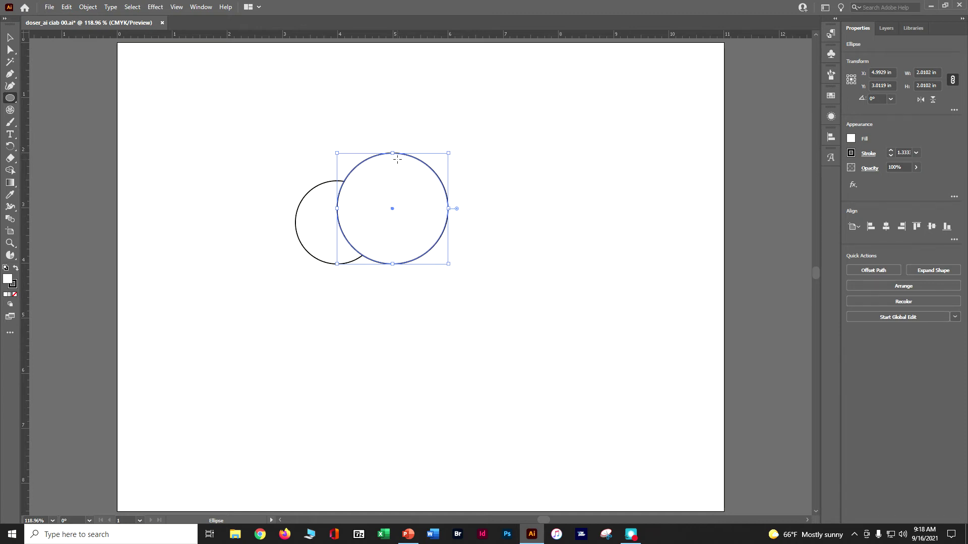
# - Duplicate the enlarged circle, place the copy above and between the other two circles so it overlaps both, and clear the selection
pyautogui.press('ctrl')
pyautogui.hotkey('ctrl', 'v')
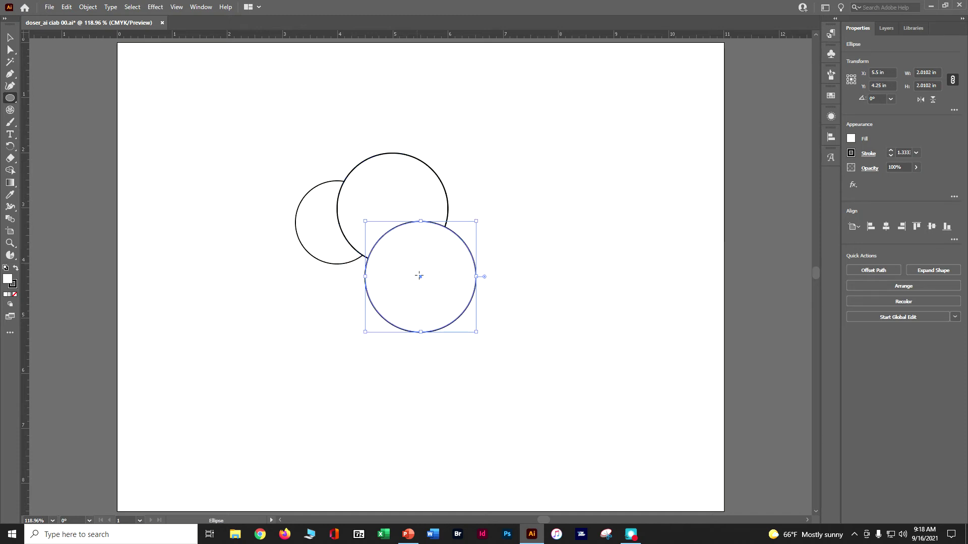
pyautogui.press('v')
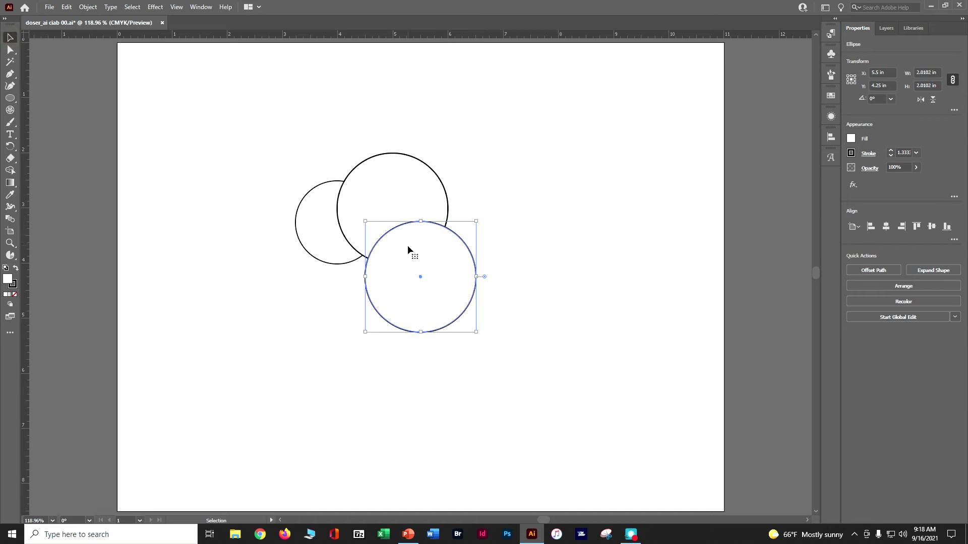
pyautogui.moveTo(421, 278); pyautogui.dragTo(365, 182)
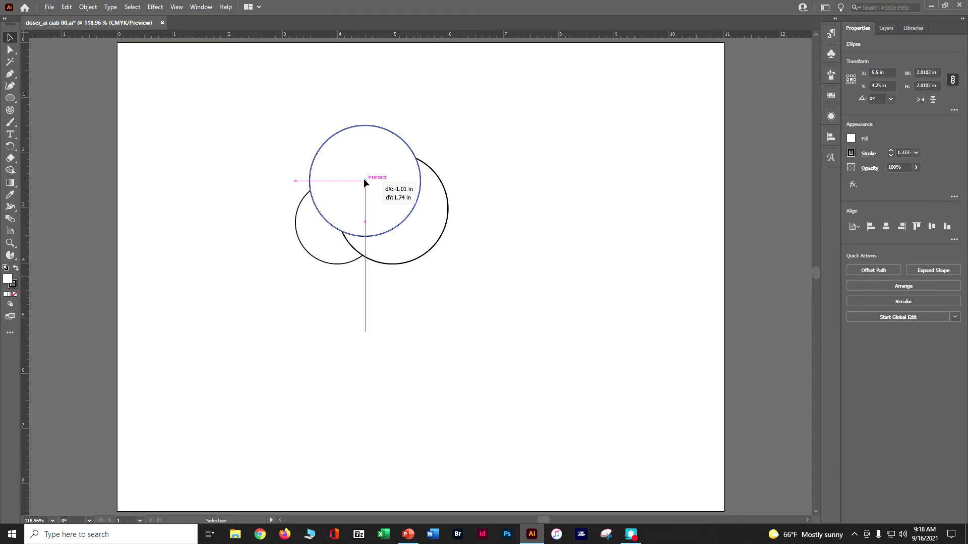
pyautogui.moveTo(364, 178); pyautogui.dragTo(364, 179)
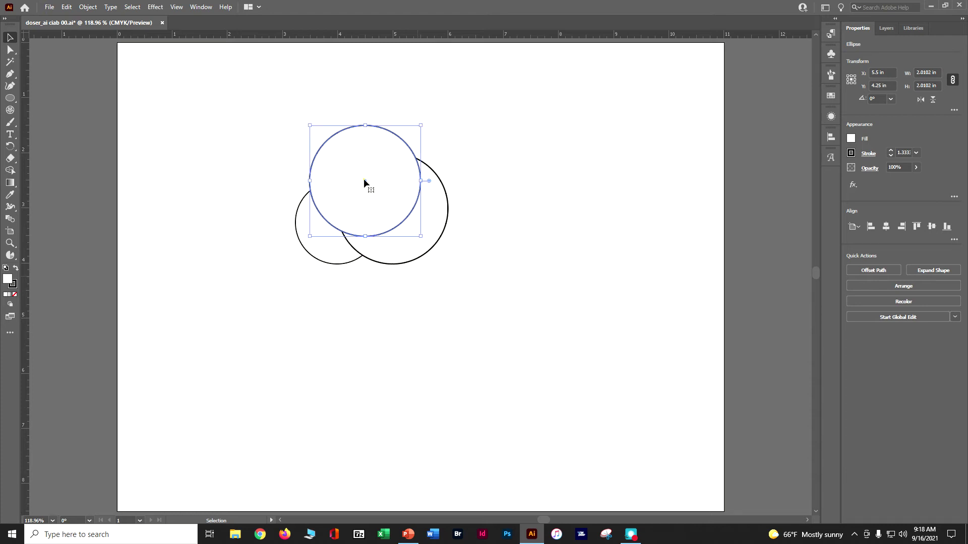
pyautogui.click(63, 173)
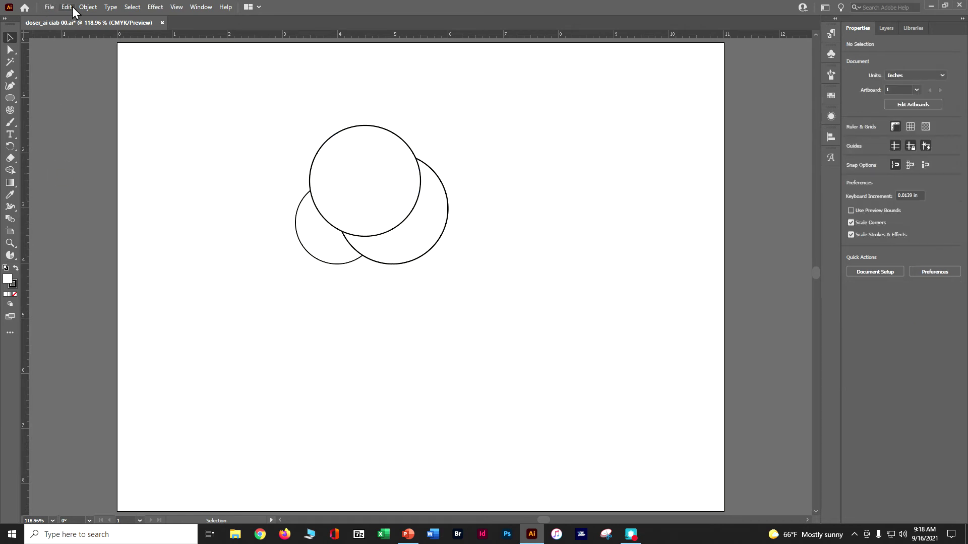
# - Save the document with the three overlapping circles
pyautogui.click(132, 7)
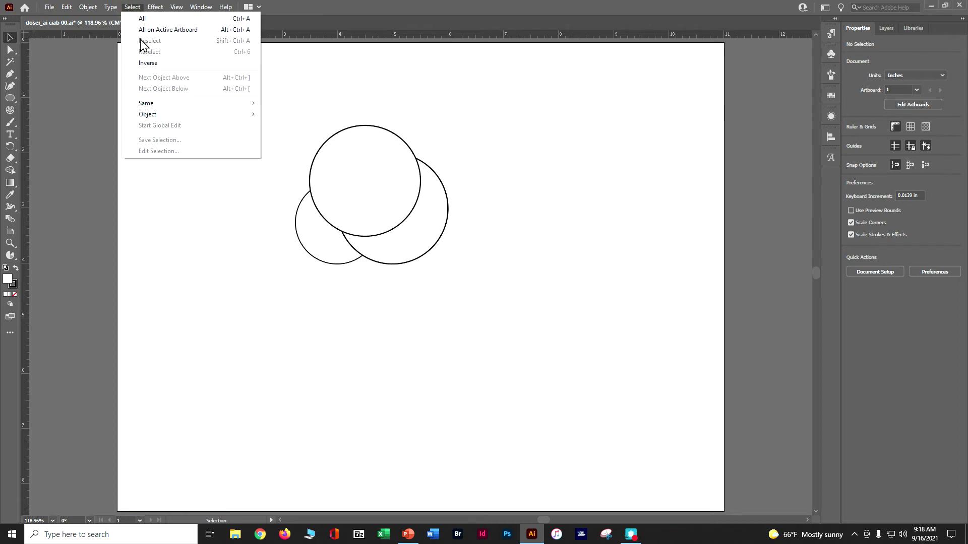
pyautogui.click(82, 85)
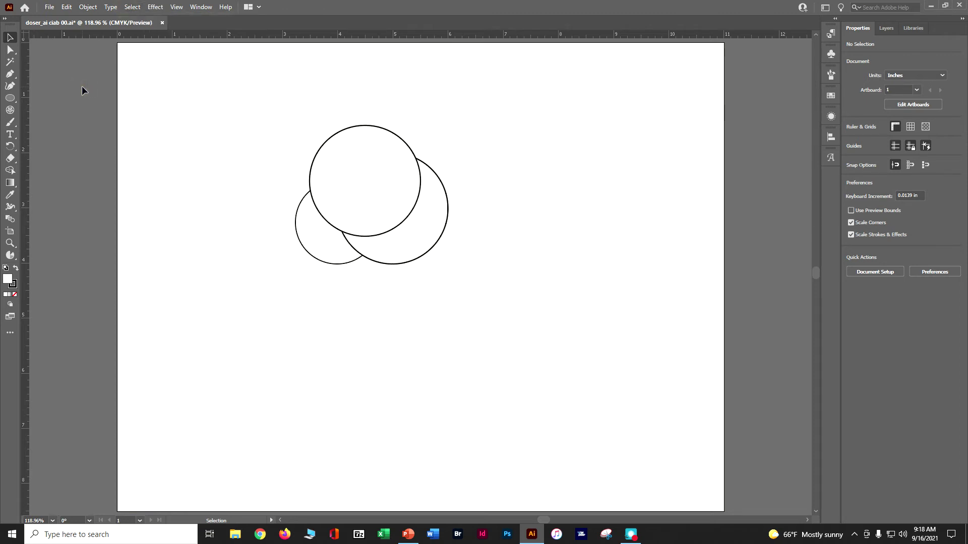
pyautogui.press('ctrl')
pyautogui.hotkey('ctrl', 's')
# - Fill all three overlapping circles with the light yellow-orange swatch
pyautogui.moveTo(268, 110); pyautogui.dragTo(480, 309)
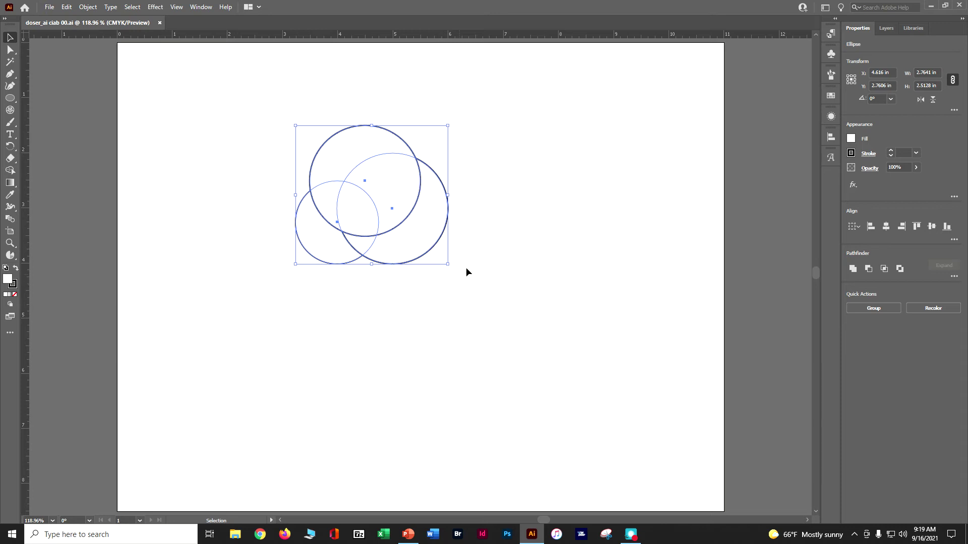
pyautogui.click(851, 139)
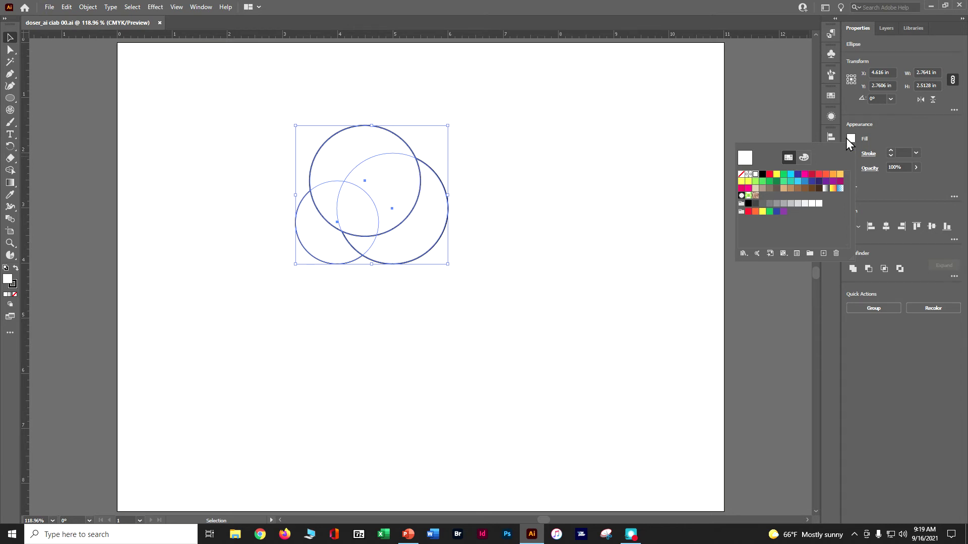
pyautogui.click(840, 176)
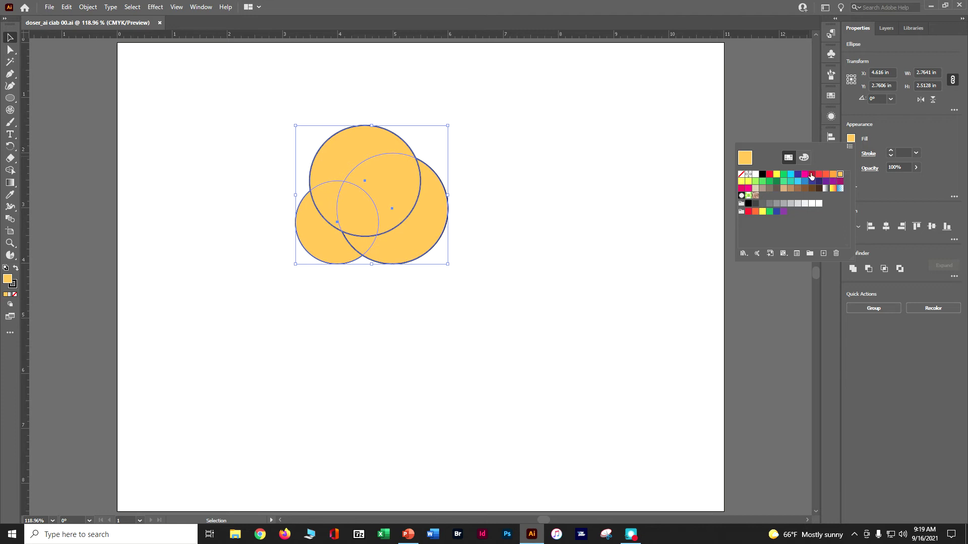
pyautogui.click(737, 157)
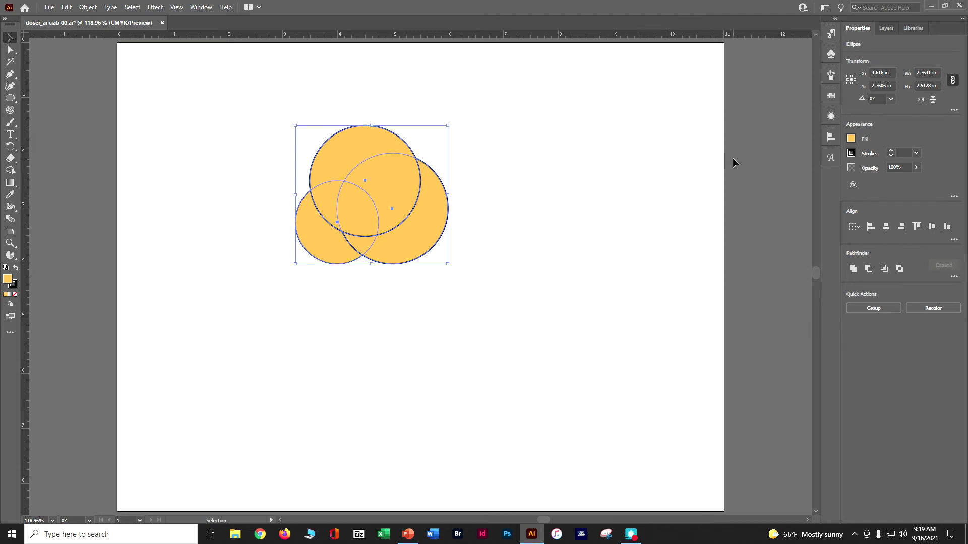
# - Set the stroke of the three circles to 6 pt and align it to the outside
pyautogui.click(868, 154)
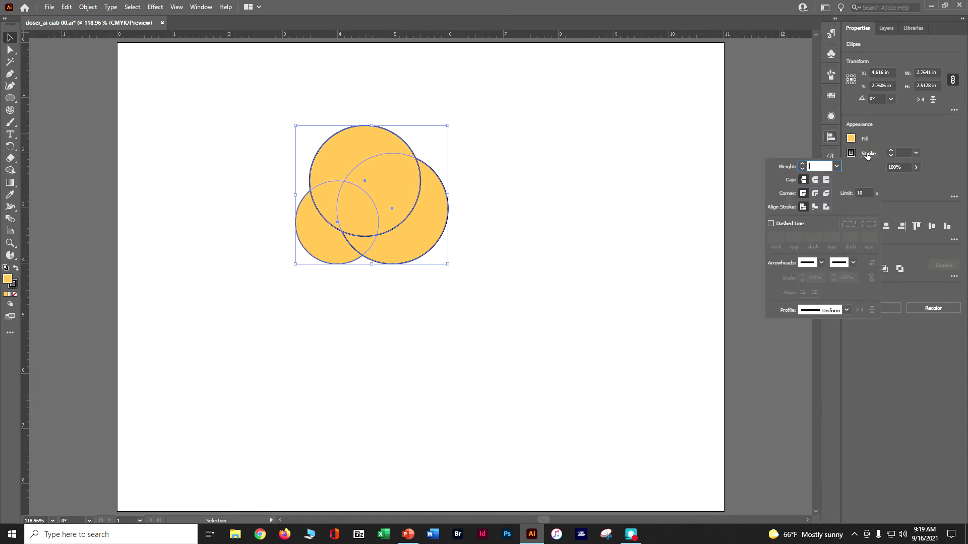
pyautogui.click(801, 164)
pyautogui.click(801, 164)
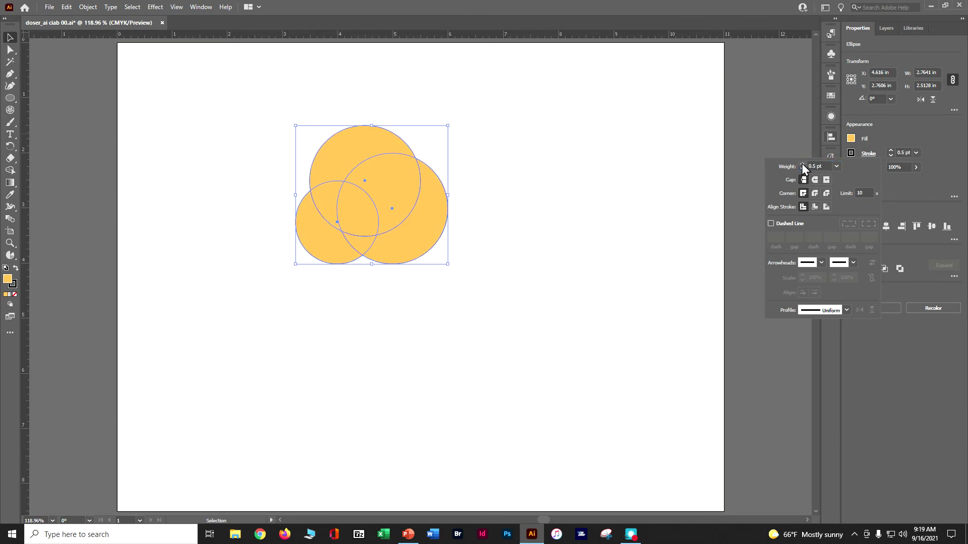
pyautogui.click(835, 167)
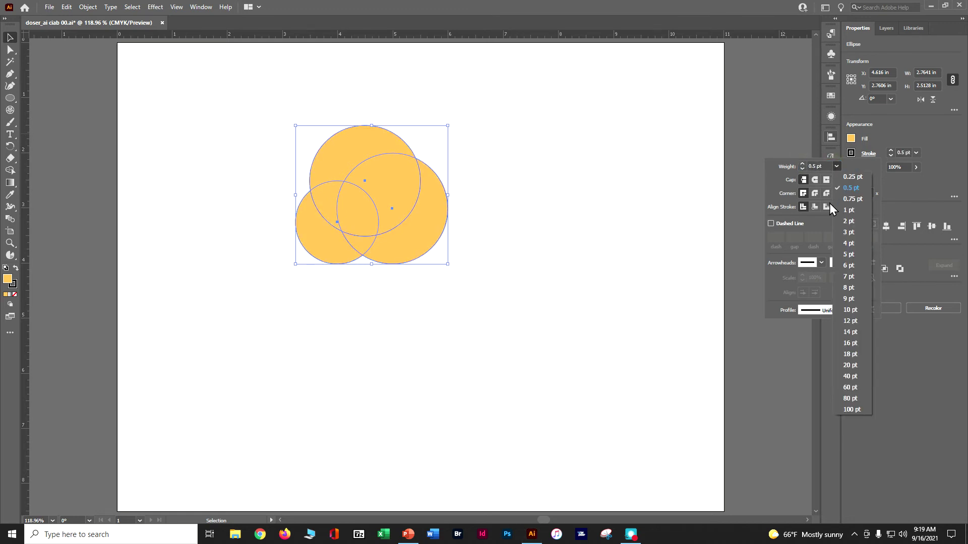
pyautogui.click(847, 265)
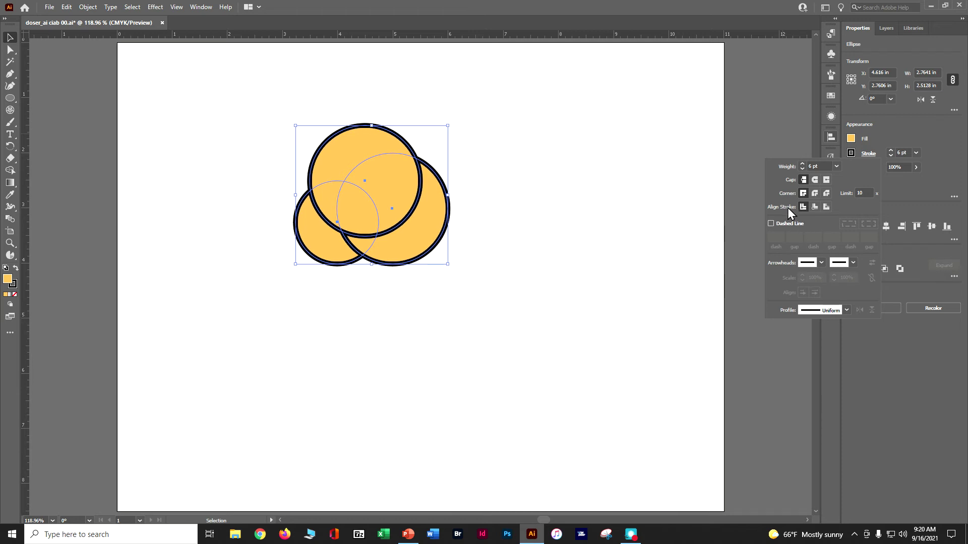
pyautogui.click(826, 207)
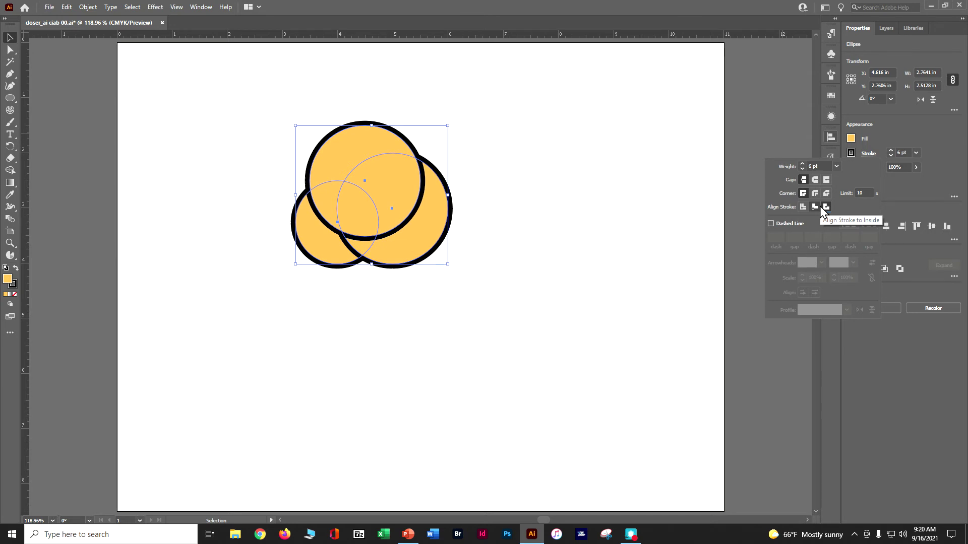
pyautogui.press('Escape')
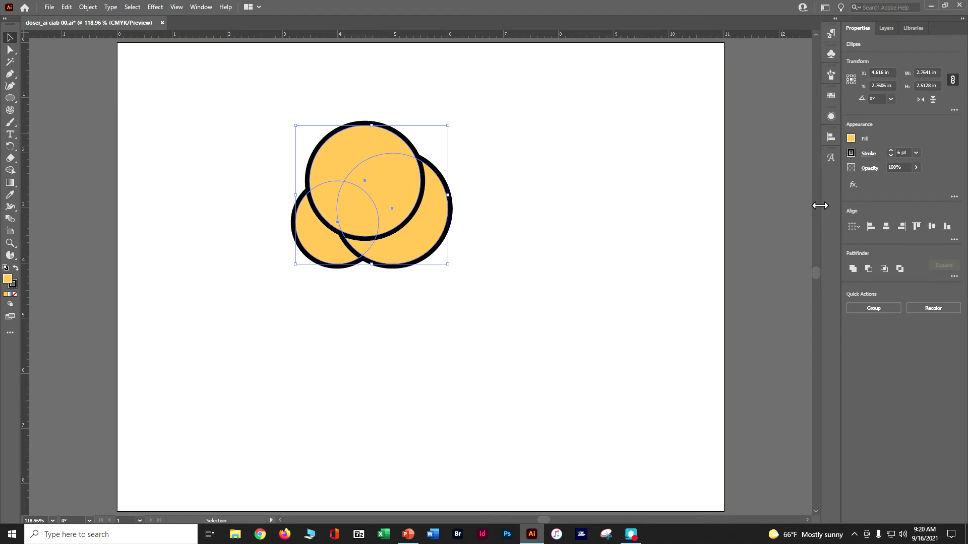
# - Create a new layer named Text above Layer 1 and make Layer 1 the active layer
pyautogui.click(201, 7)
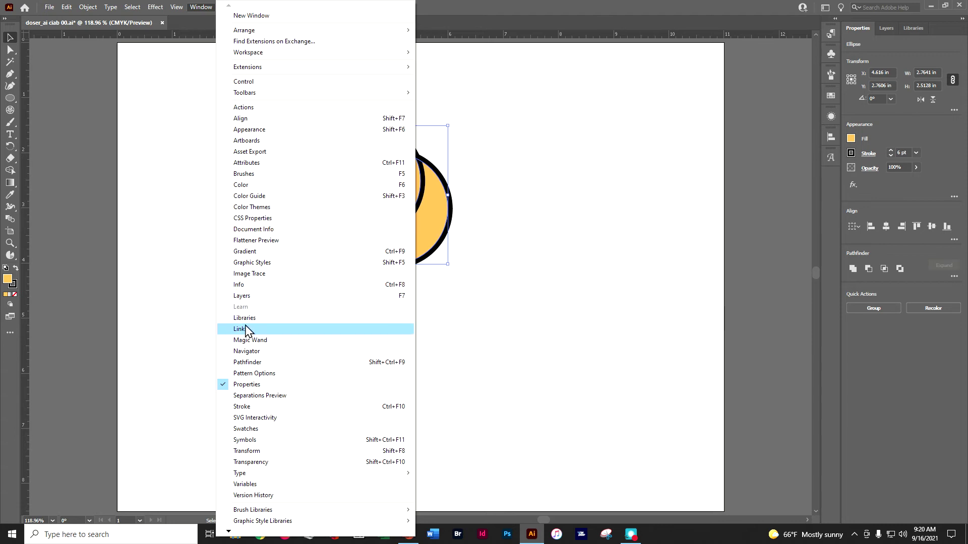
pyautogui.click(247, 296)
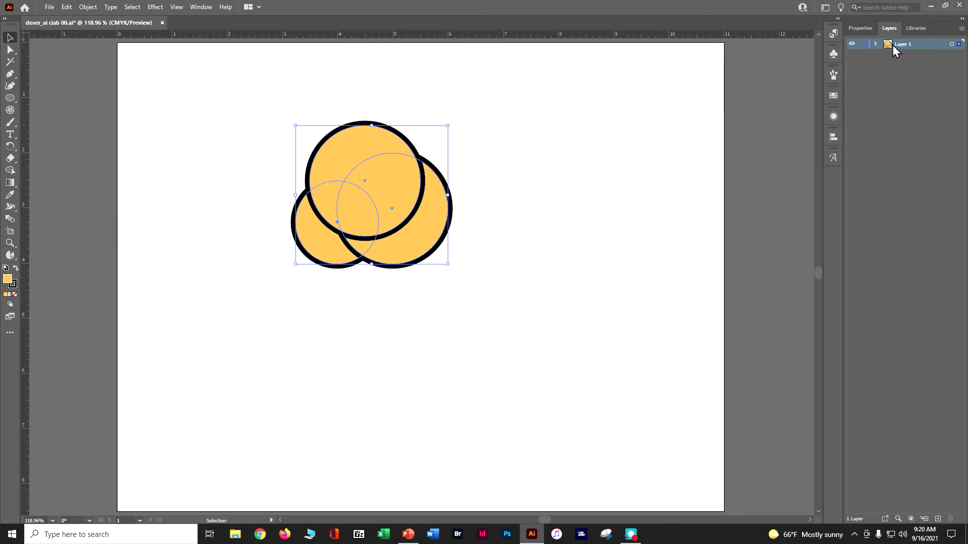
pyautogui.click(876, 45)
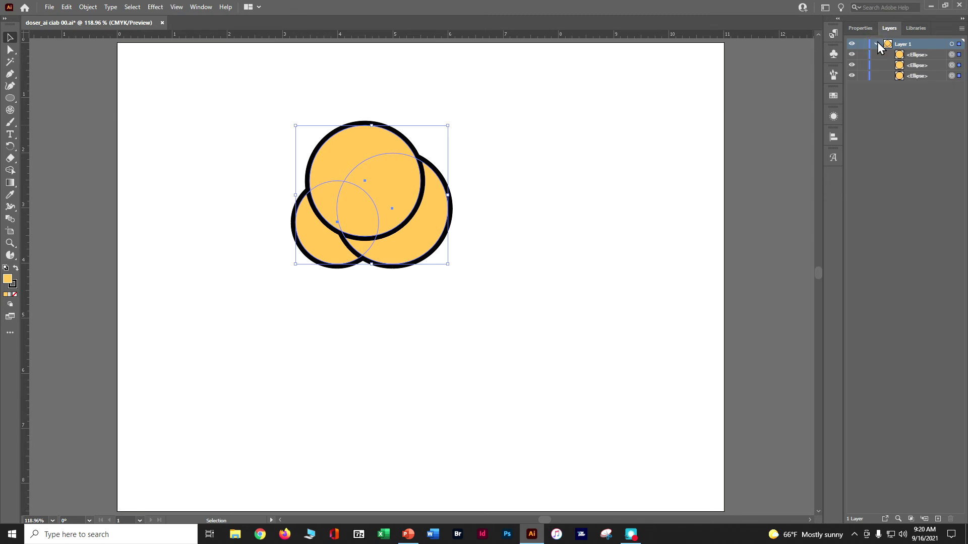
pyautogui.click(876, 44)
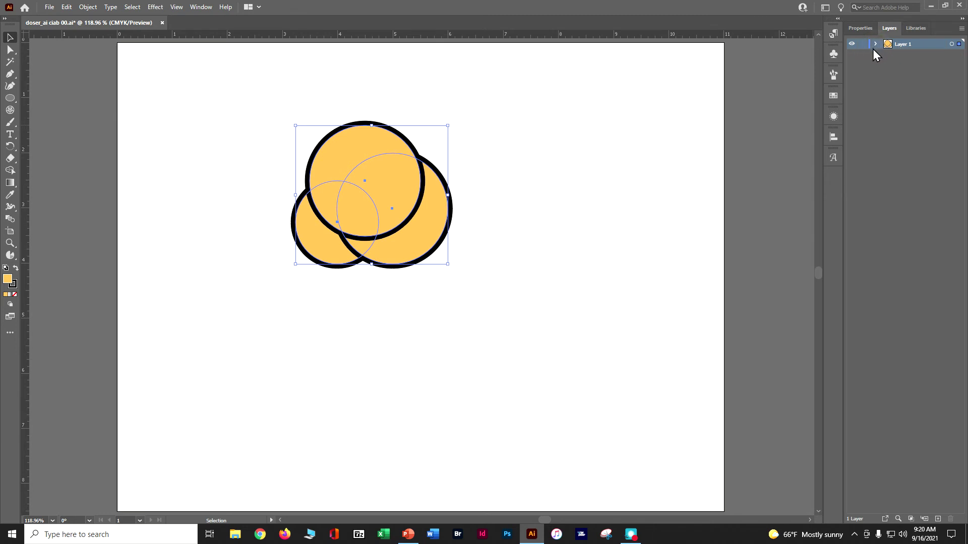
pyautogui.click(937, 519)
pyautogui.doubleClick(903, 44)
pyautogui.write('Taxt')
pyautogui.click(917, 55)
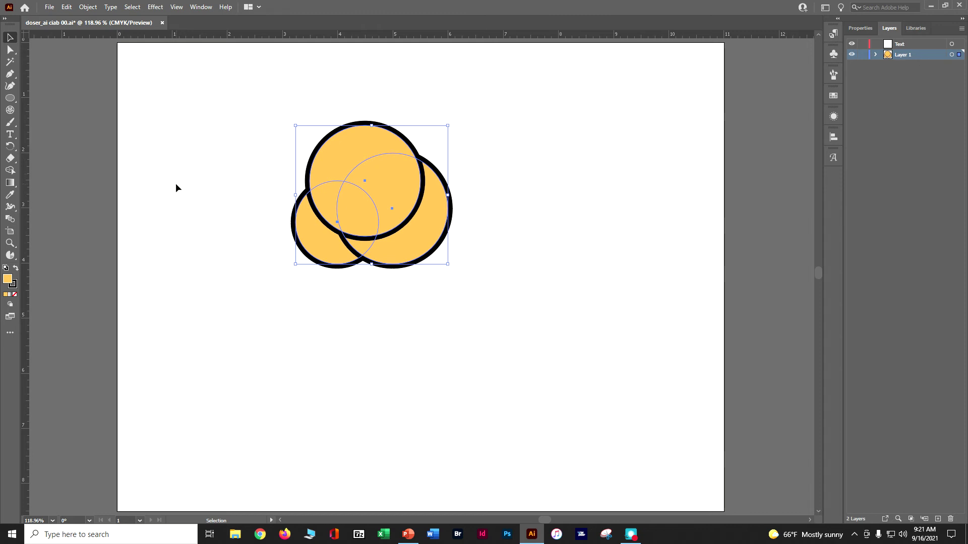
# - Merge the two lower circles and their overlaps with the top circle into one shape using the Shape Builder tool
pyautogui.click(11, 173)
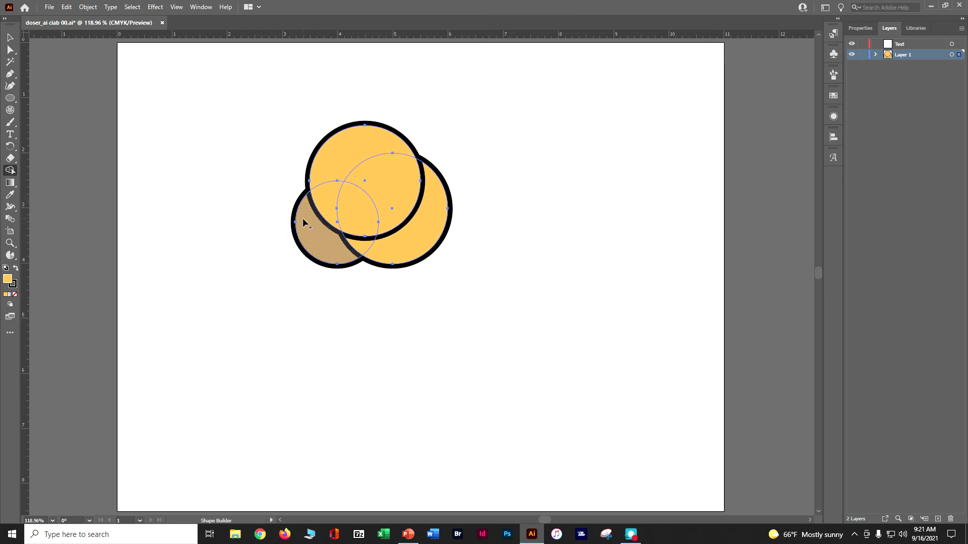
pyautogui.moveTo(306, 222)
pyautogui.mouseDown()
pyautogui.moveTo(419, 225)
pyautogui.moveTo(425, 243)
pyautogui.mouseUp()
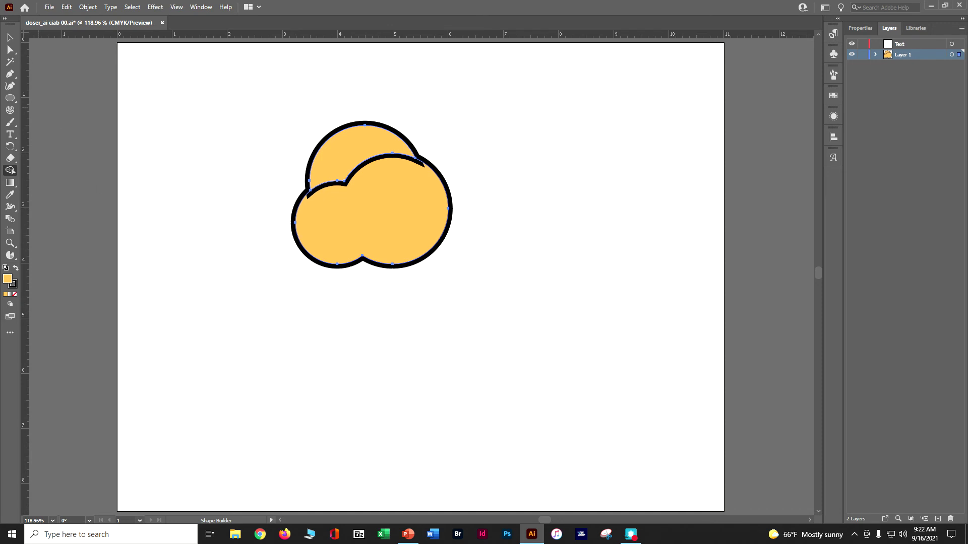
pyautogui.moveTo(268, 108)
pyautogui.mouseDown()
pyautogui.moveTo(318, 164)
pyautogui.moveTo(494, 272)
pyautogui.mouseUp()
pyautogui.hotkey('ctrl', 'z')
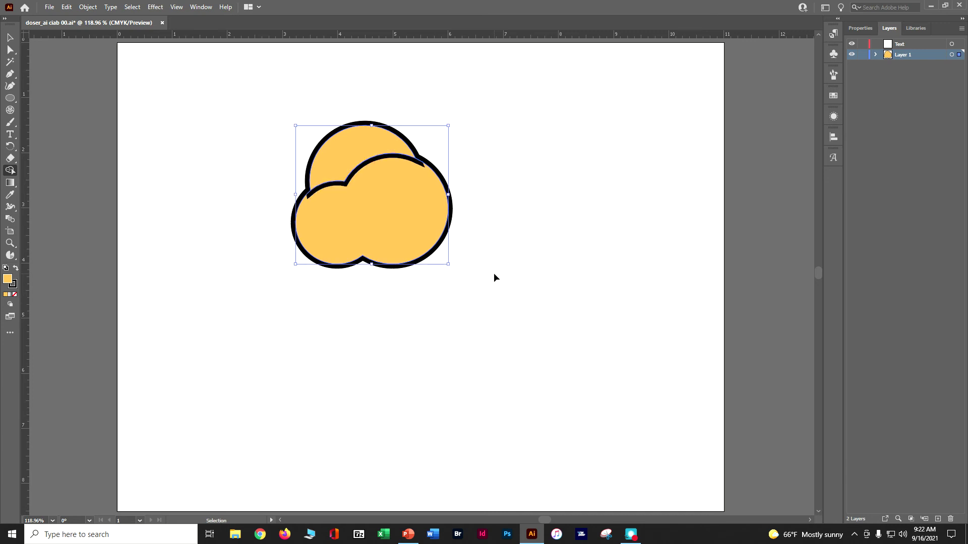
# - Select both scoop shapes and align their 6 pt stroke to the inside
pyautogui.click(8, 40)
pyautogui.moveTo(265, 102); pyautogui.dragTo(611, 356)
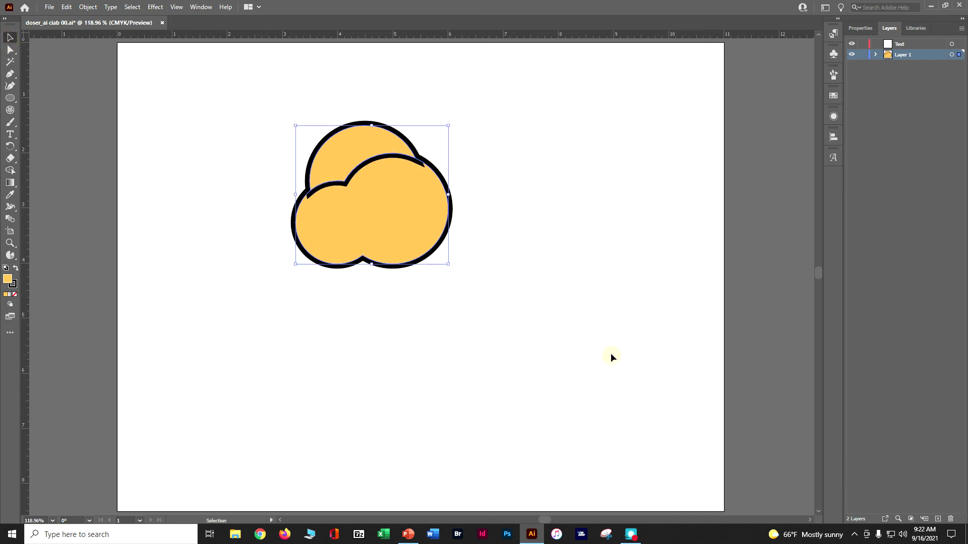
pyautogui.click(861, 28)
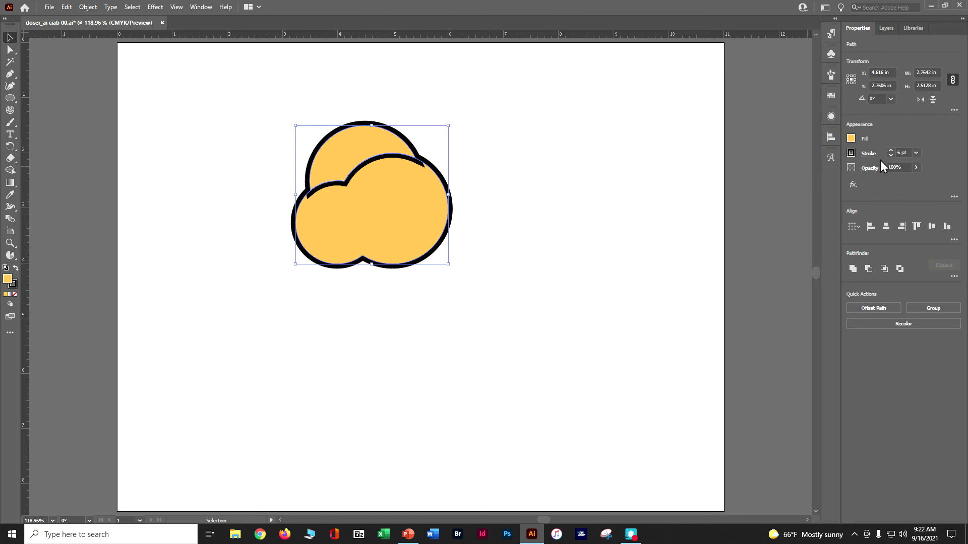
pyautogui.click(869, 154)
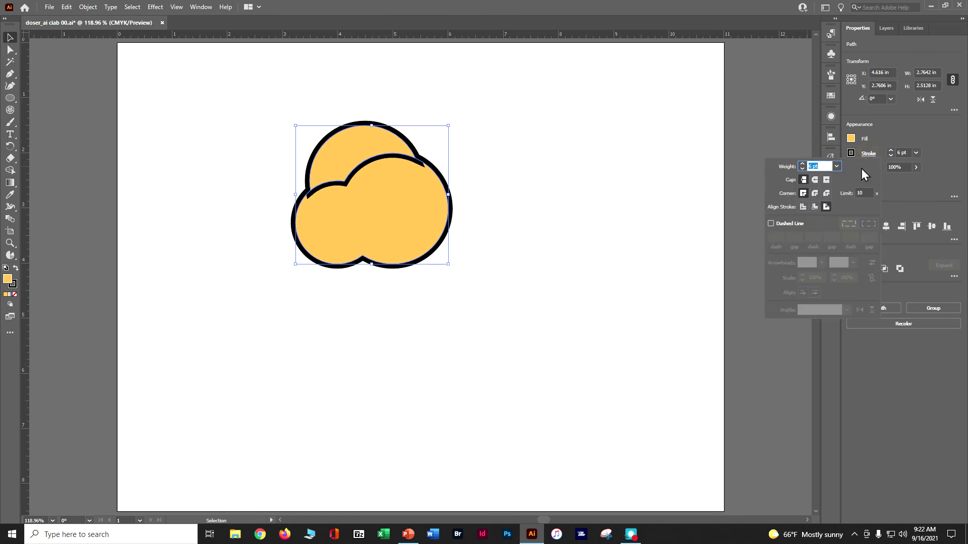
pyautogui.click(812, 207)
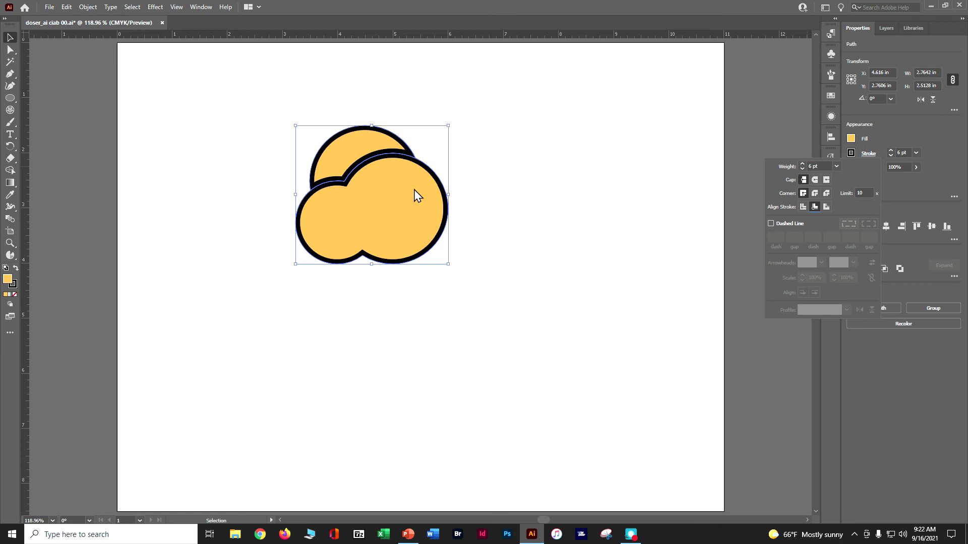
# - Deselect the scoop artwork and save the document
pyautogui.click(134, 11)
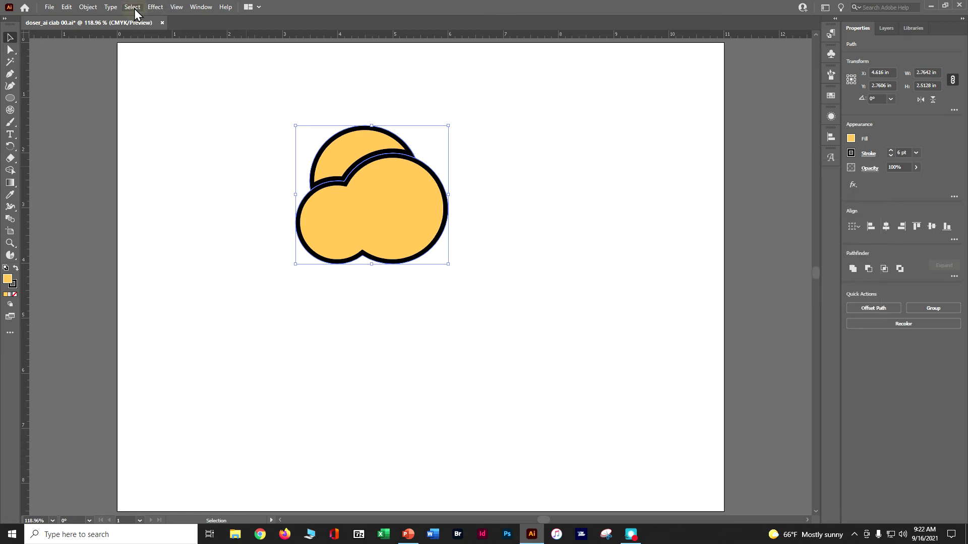
pyautogui.click(133, 8)
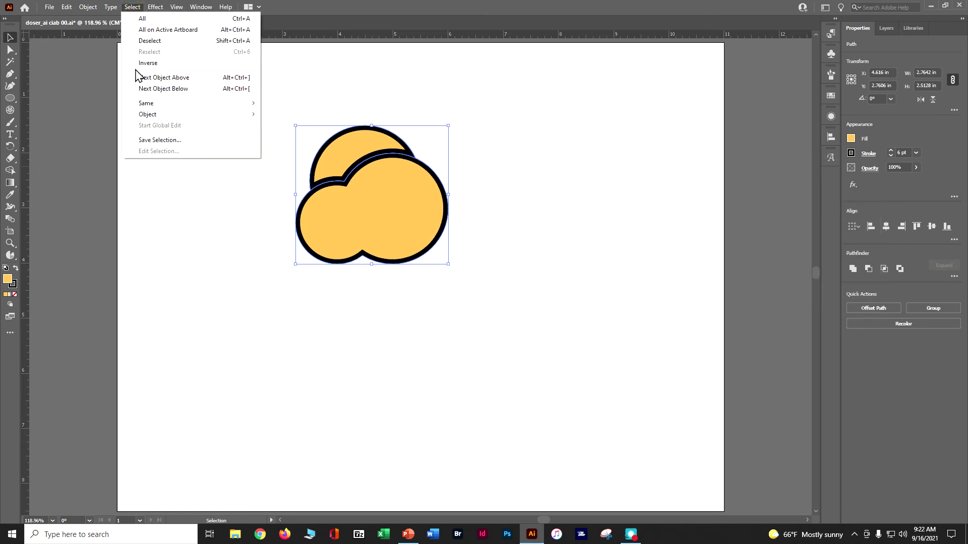
pyautogui.click(142, 41)
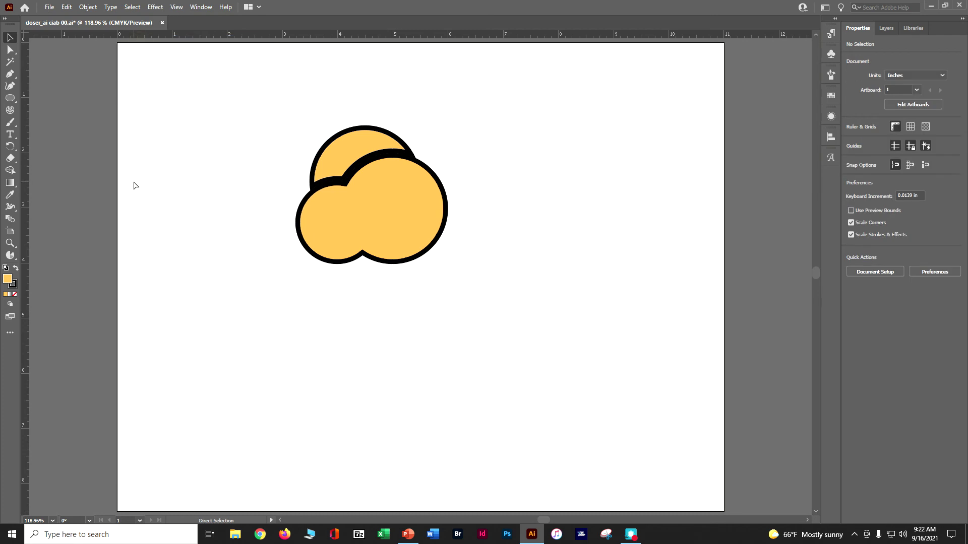
pyautogui.hotkey('ctrl', 's')
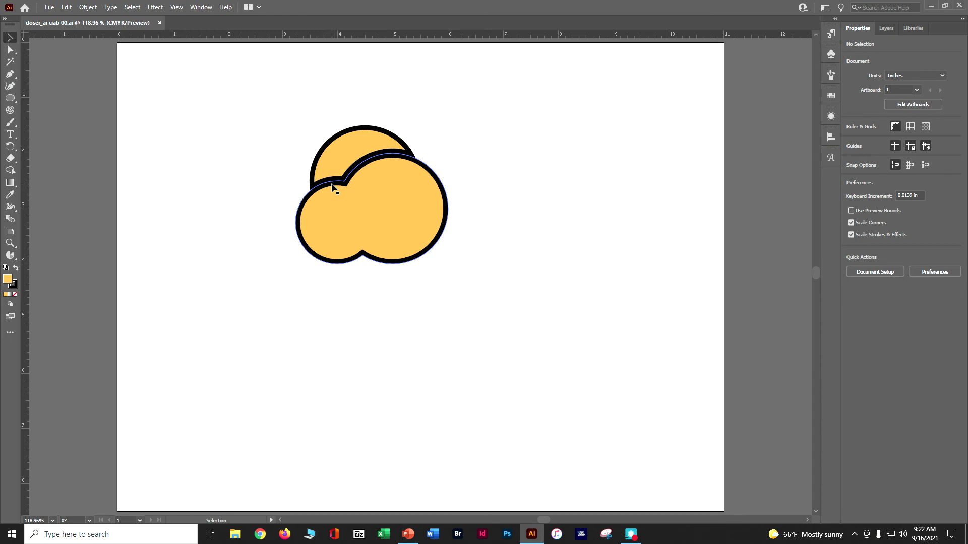
# - Add the point text "ICE CREAM BAR" on the Text layer, in the lower-left part of the artboard
pyautogui.click(889, 29)
pyautogui.click(897, 44)
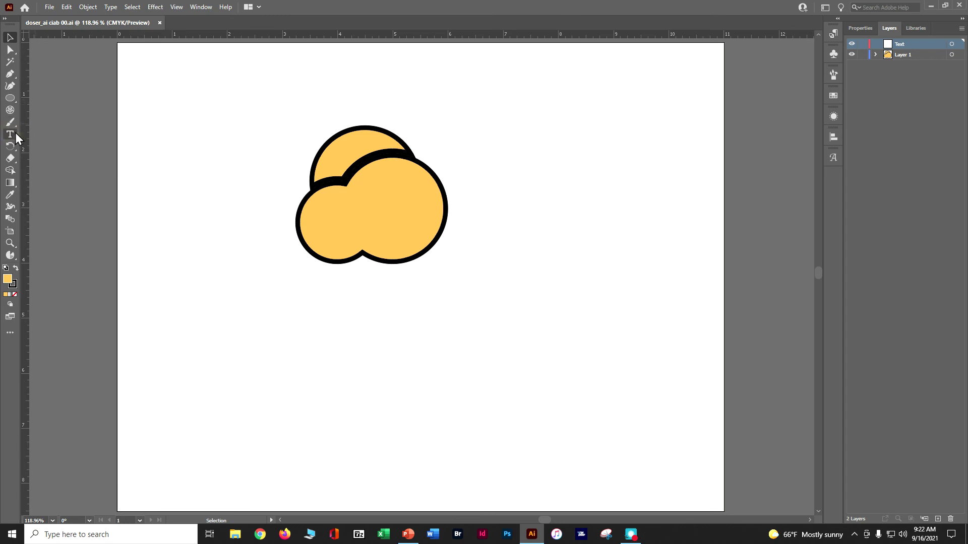
pyautogui.press('t')
pyautogui.click(200, 406)
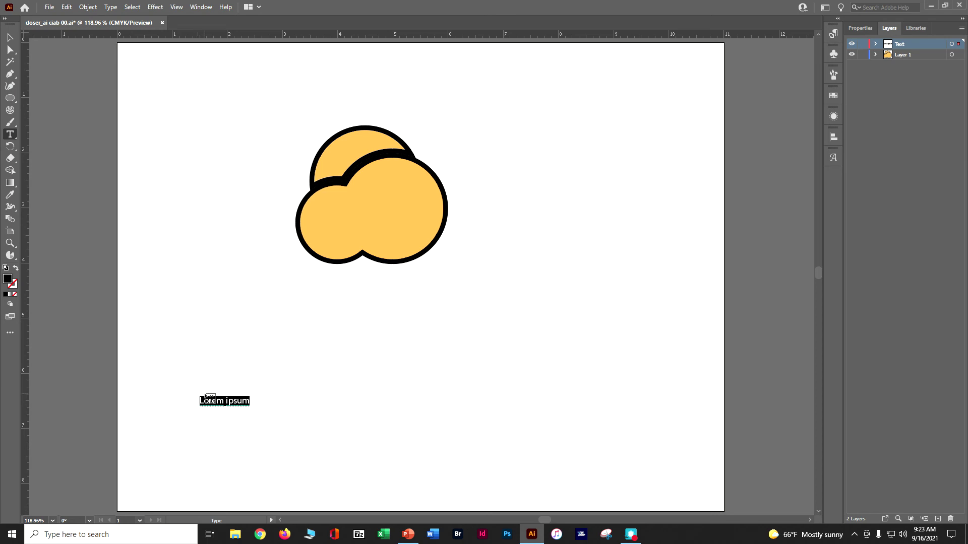
pyautogui.write('ICE C')
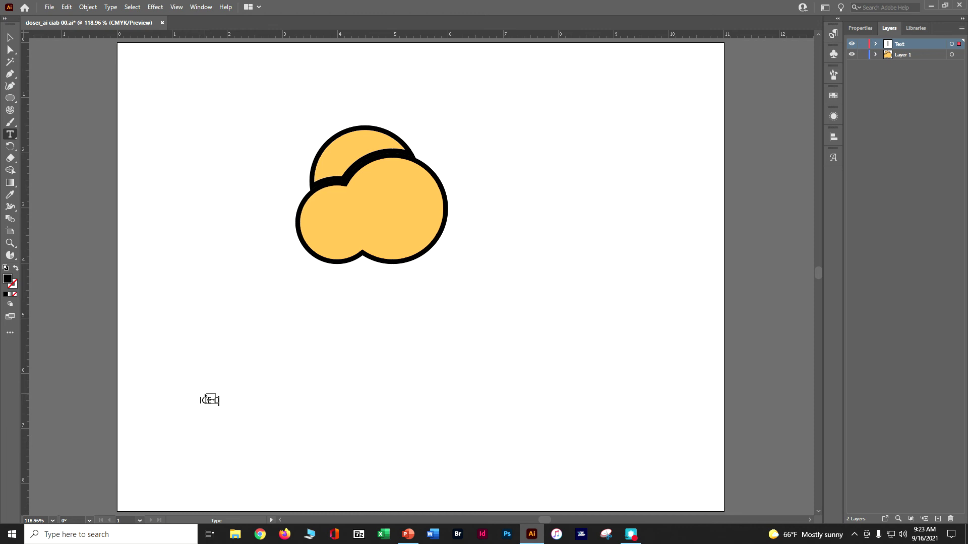
pyautogui.write('REAM BAR')
pyautogui.press('Escape')
# - Set the font of the "ICE CREAM BAR" text to Oswald Regular
pyautogui.click(860, 28)
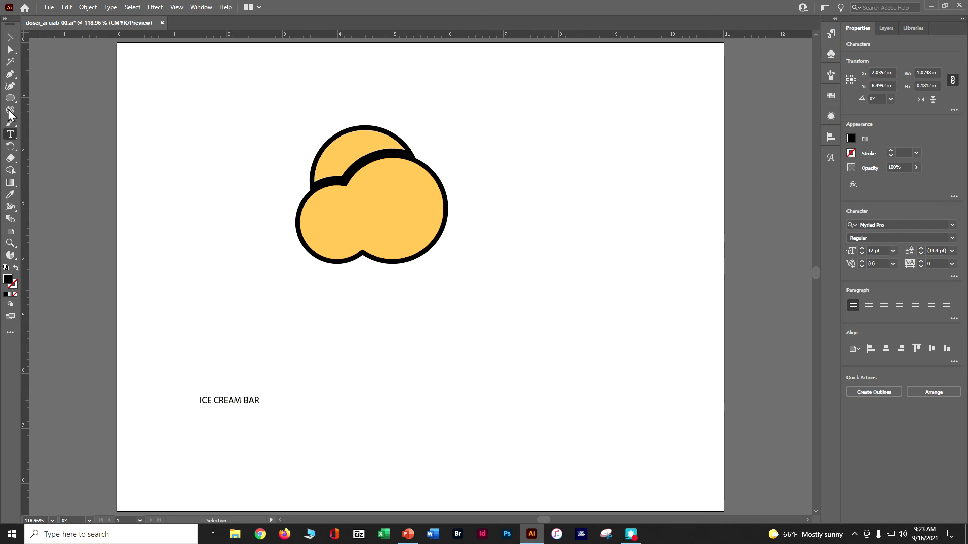
pyautogui.click(8, 36)
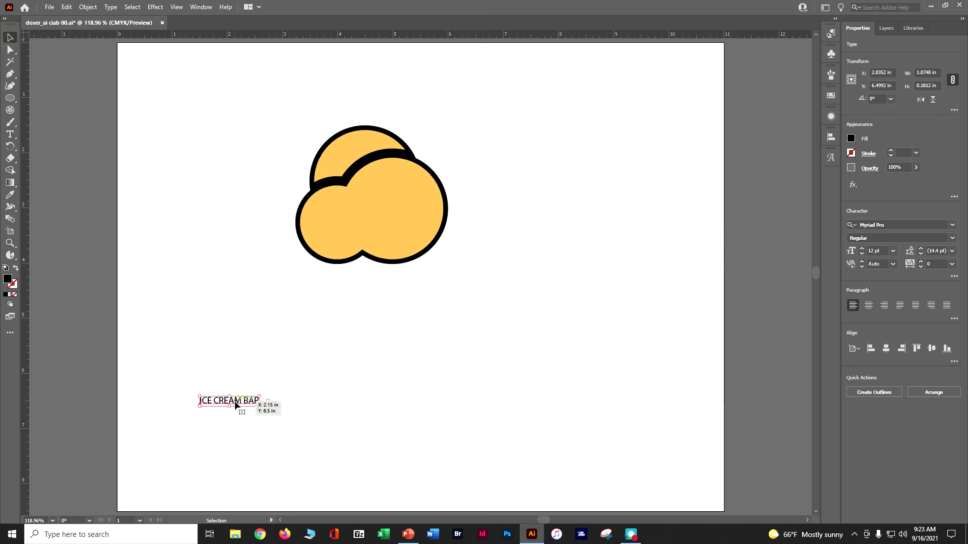
pyautogui.click(952, 227)
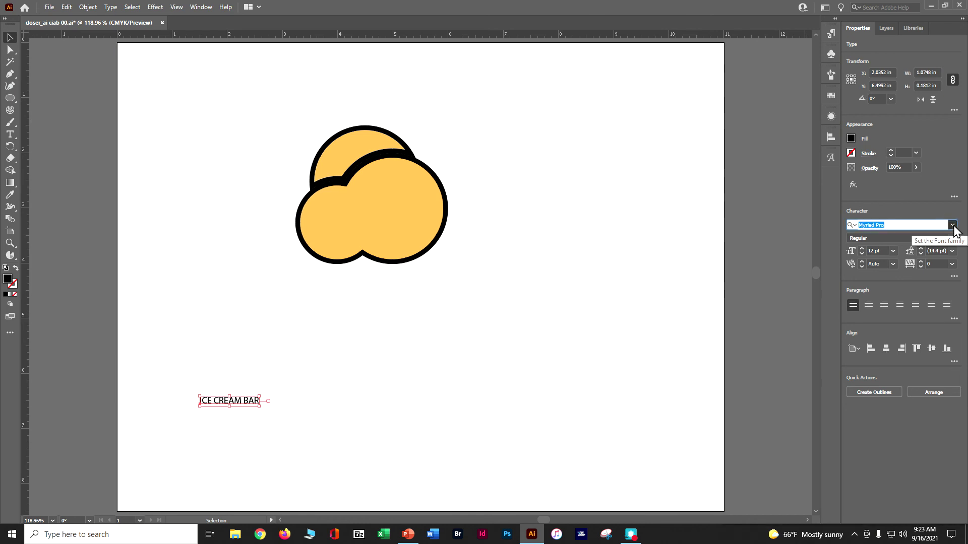
pyautogui.click(953, 226)
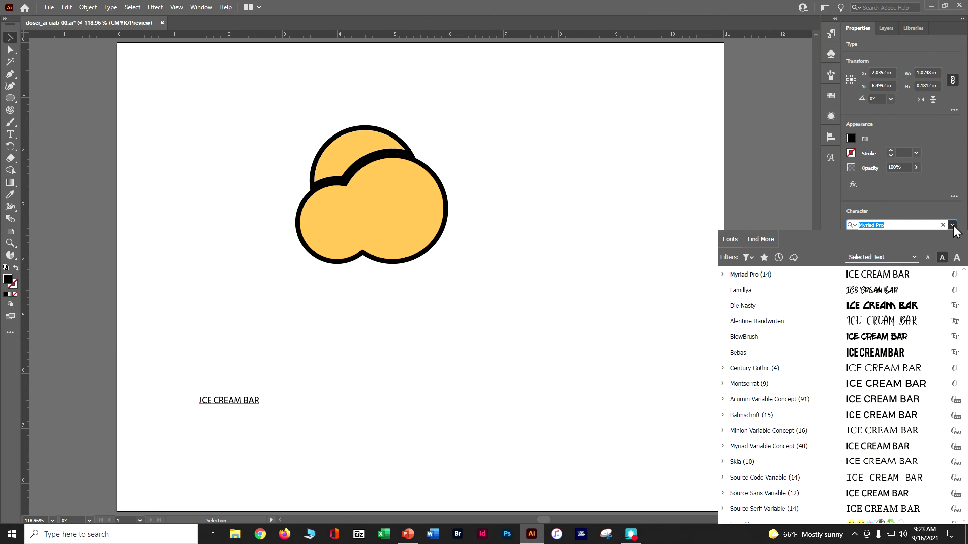
pyautogui.write('osw')
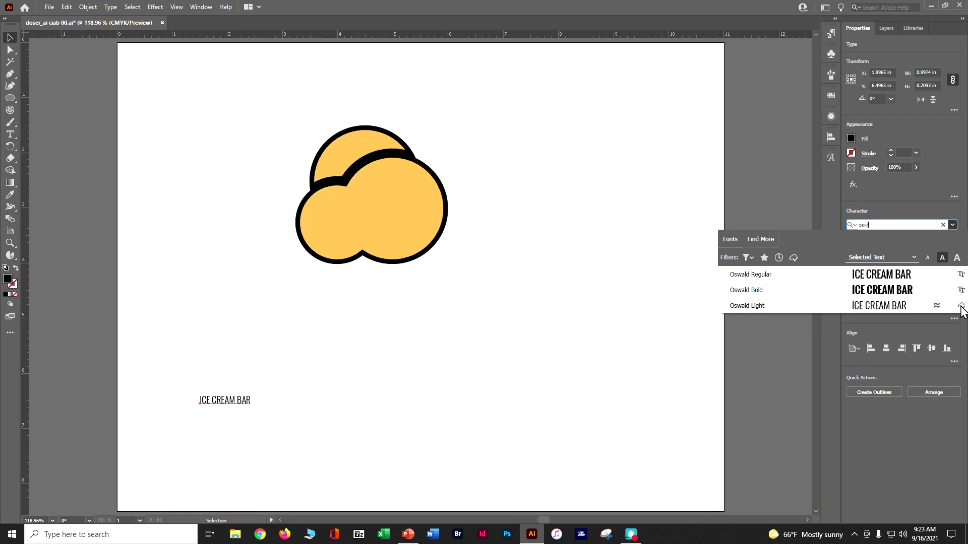
pyautogui.click(916, 277)
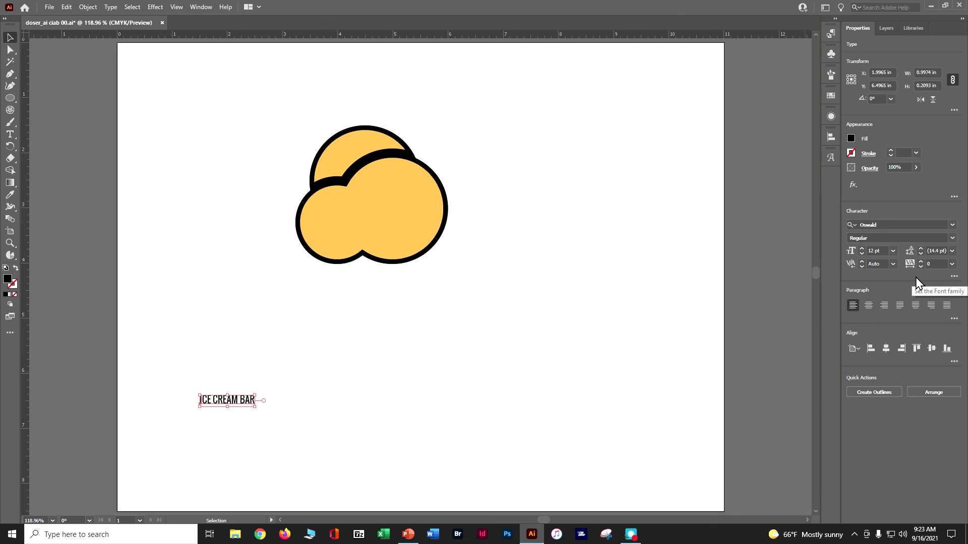
# - Set the font size of the "ICE CREAM BAR" text to 34 pt
pyautogui.click(893, 251)
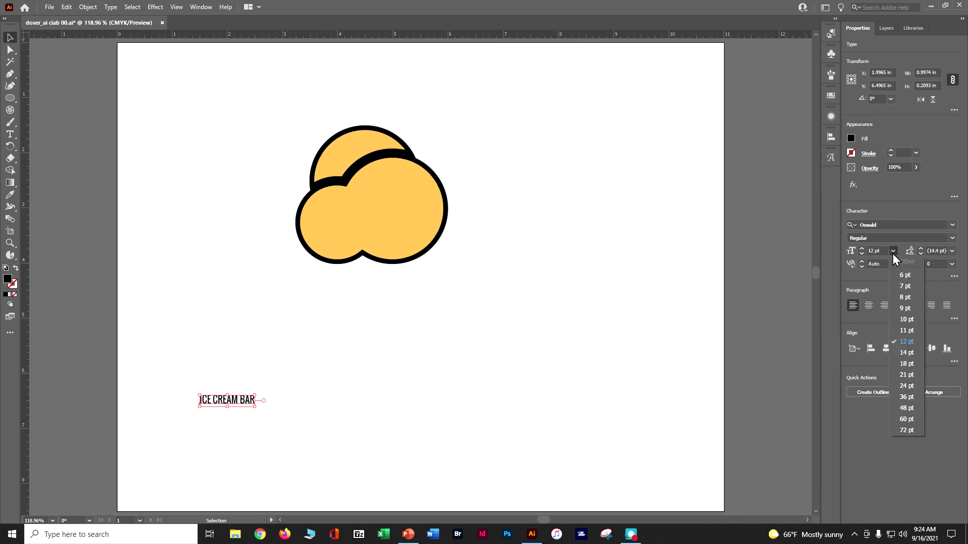
pyautogui.click(907, 397)
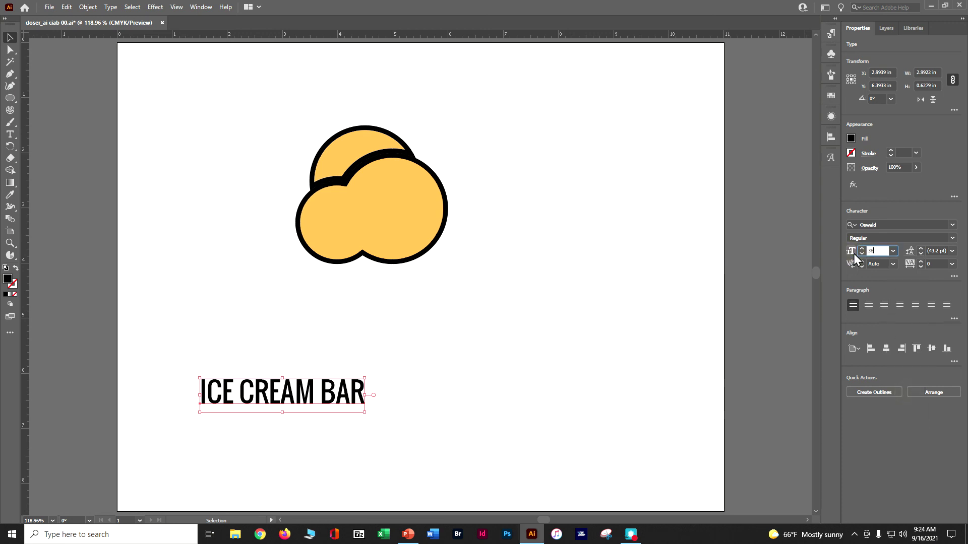
pyautogui.write('34')
pyautogui.press('Return')
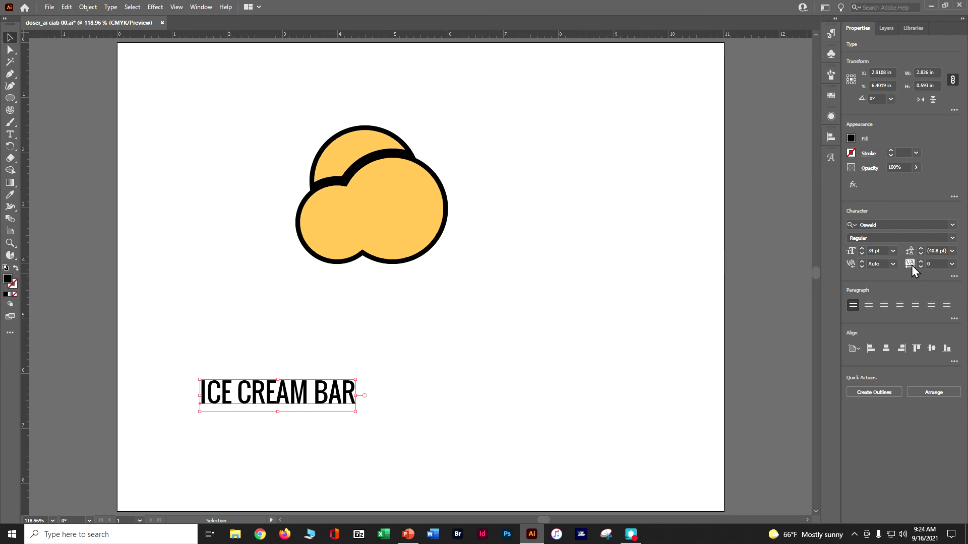
# - Set the tracking of the "ICE CREAM BAR" text to 400 and save the document
pyautogui.click(952, 265)
pyautogui.click(941, 413)
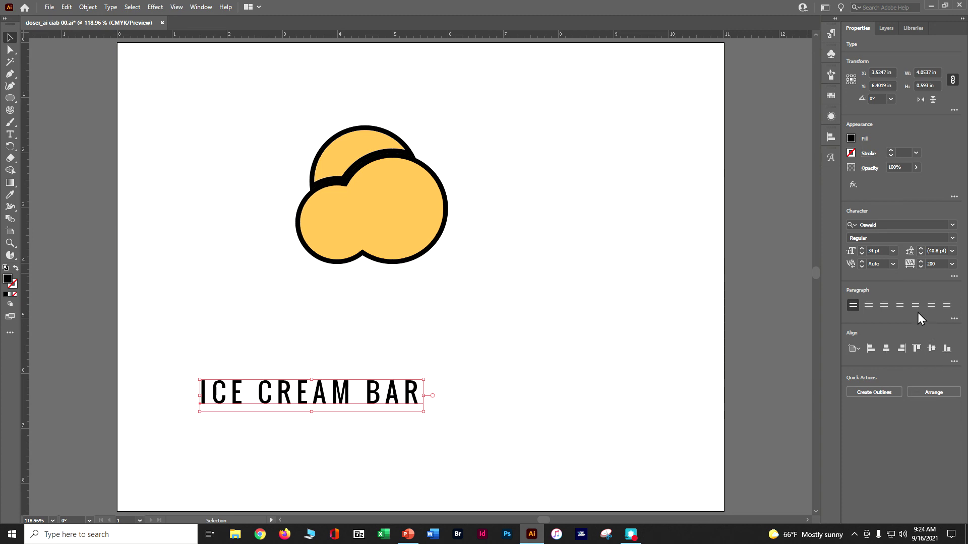
pyautogui.click(939, 264)
pyautogui.write('400')
pyautogui.press('BackSpace')
pyautogui.press('BackSpace')
pyautogui.press('BackSpace')
pyautogui.press('BackSpace')
pyautogui.press('BackSpace')
pyautogui.press('BackSpace')
pyautogui.write('400')
pyautogui.press('Return')
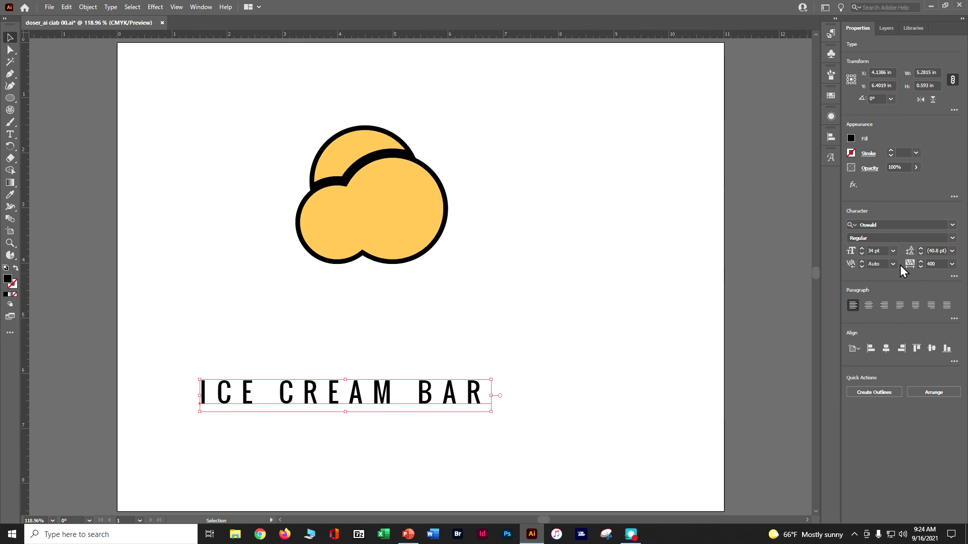
pyautogui.hotkey('ctrl', 's')
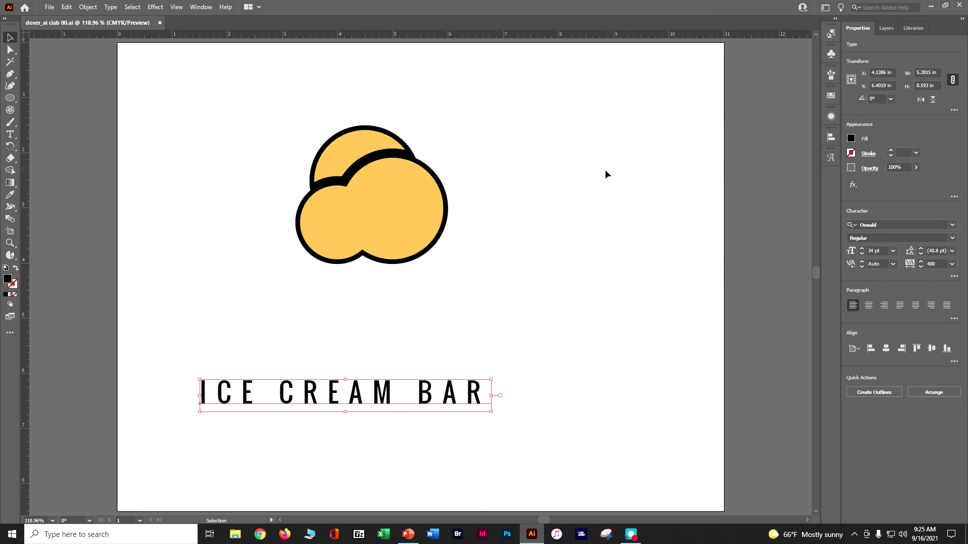
# - Duplicate the "ICE CREAM BAR" text by copy and paste, and place the copy just above the ice cream scoops
pyautogui.click(68, 8)
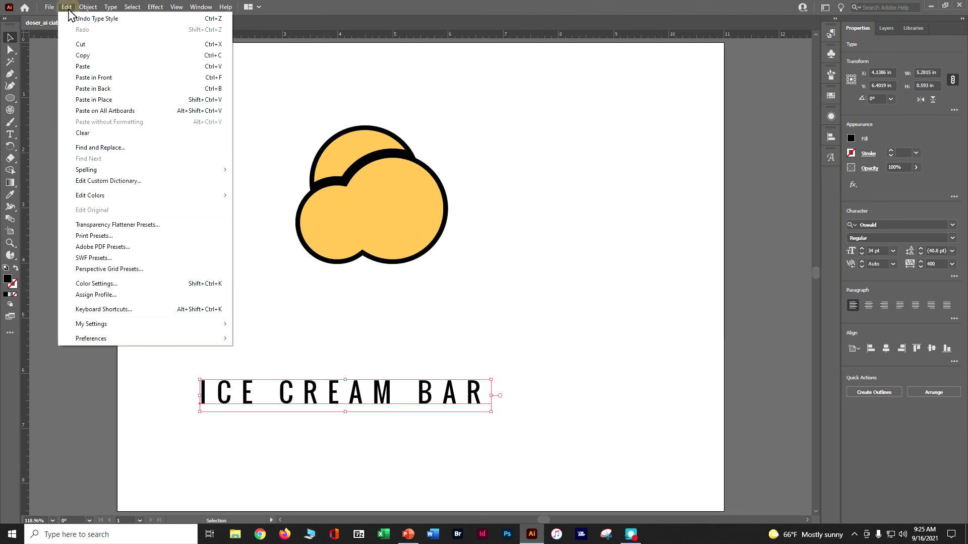
pyautogui.click(82, 57)
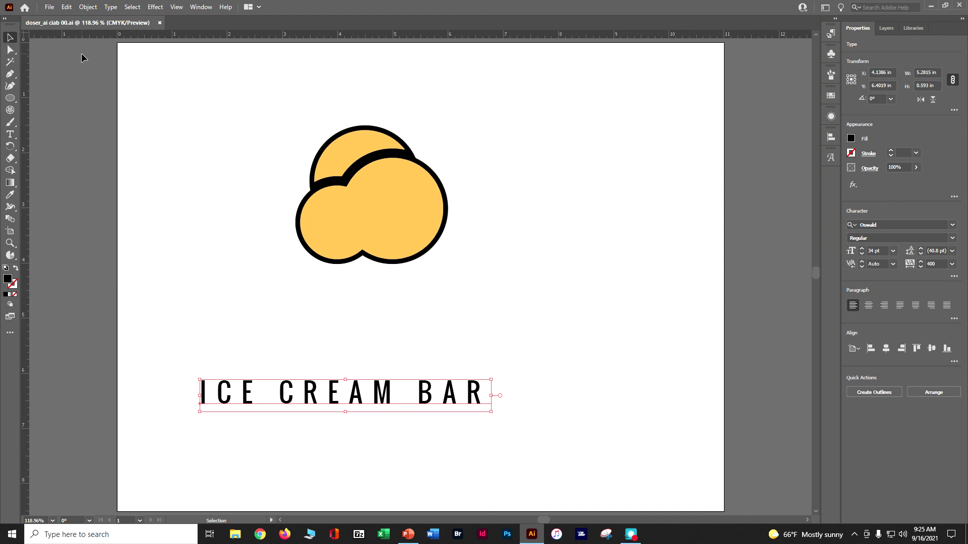
pyautogui.click(60, 8)
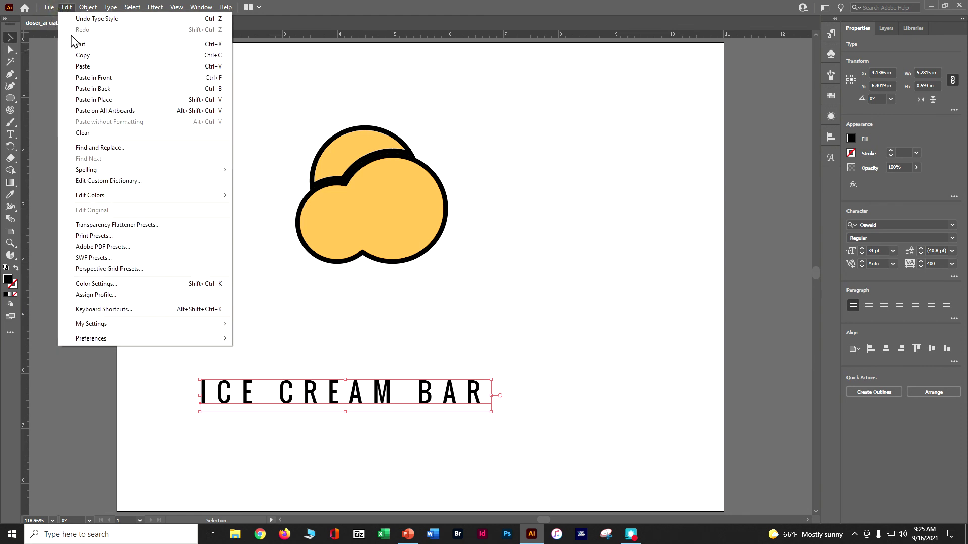
pyautogui.click(81, 64)
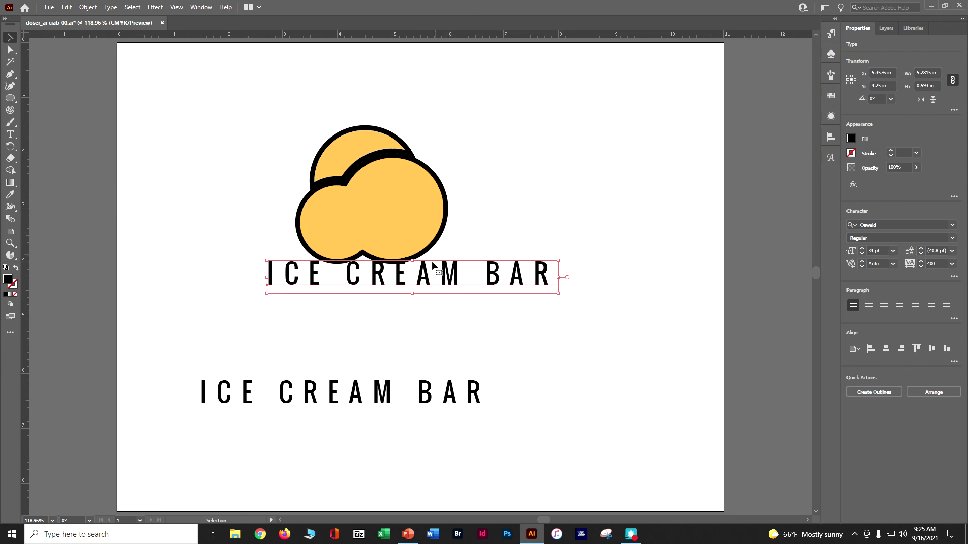
pyautogui.moveTo(446, 278); pyautogui.dragTo(408, 112)
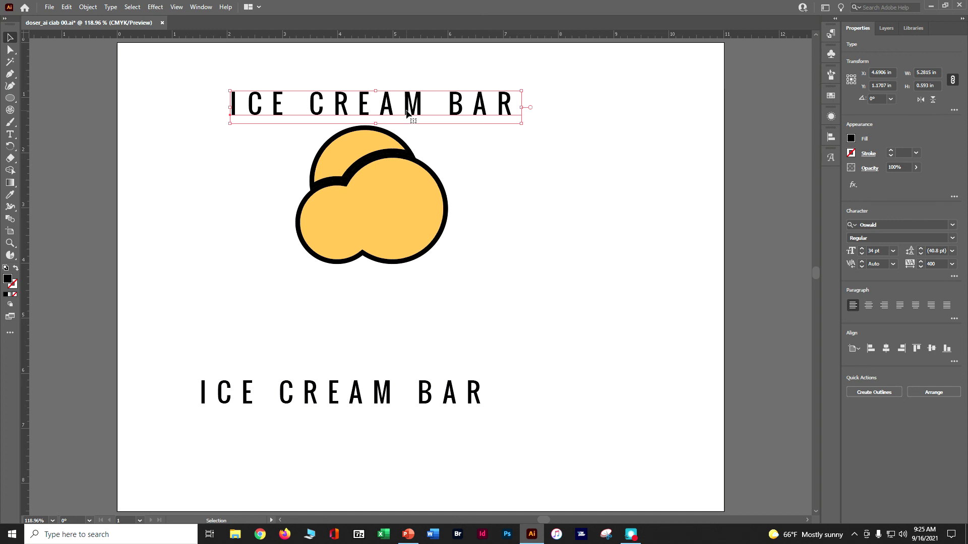
# - Replace the wording of the text above the scoops with "TOPPINGS GALORE"
pyautogui.click(10, 135)
pyautogui.tripleClick(307, 108)
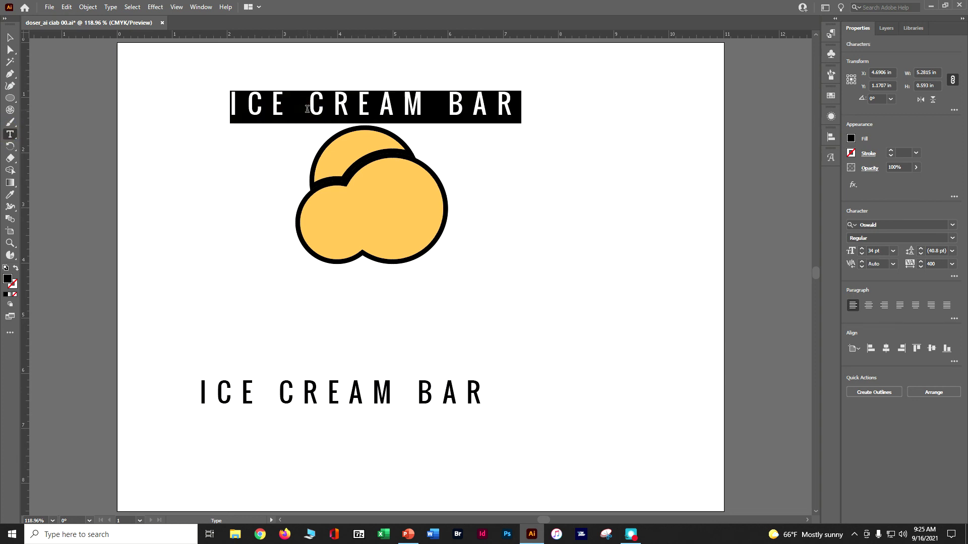
pyautogui.write('t')
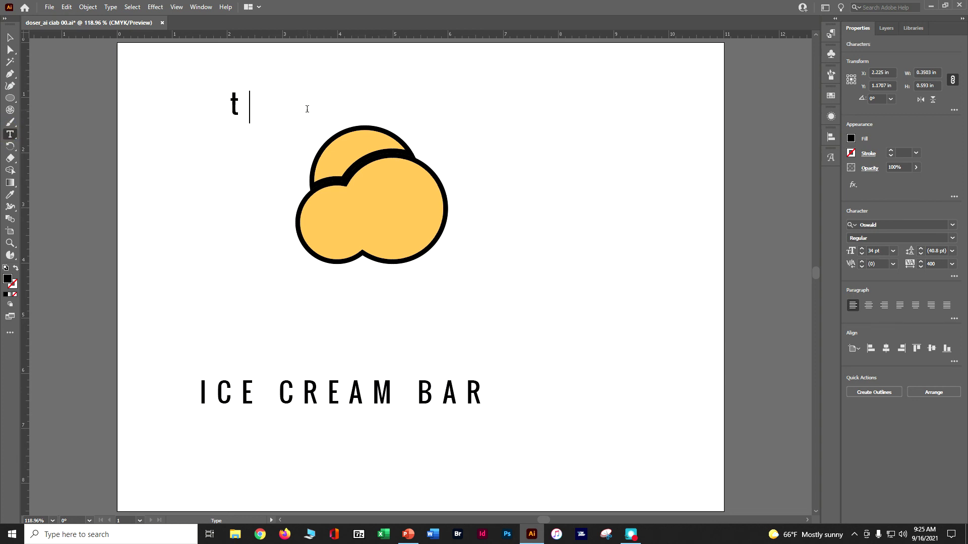
pyautogui.press('BackSpace')
pyautogui.write('TOP')
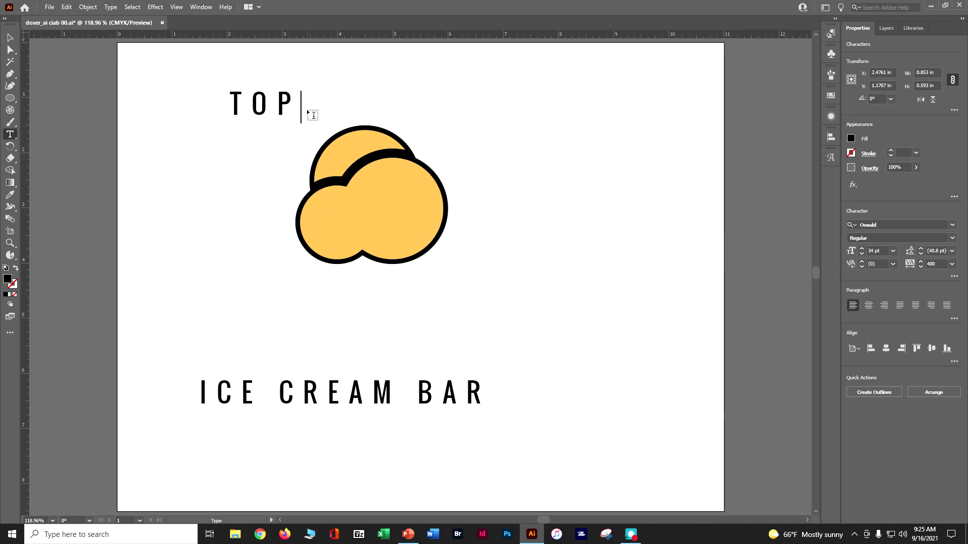
pyautogui.write('PINGS GALORE')
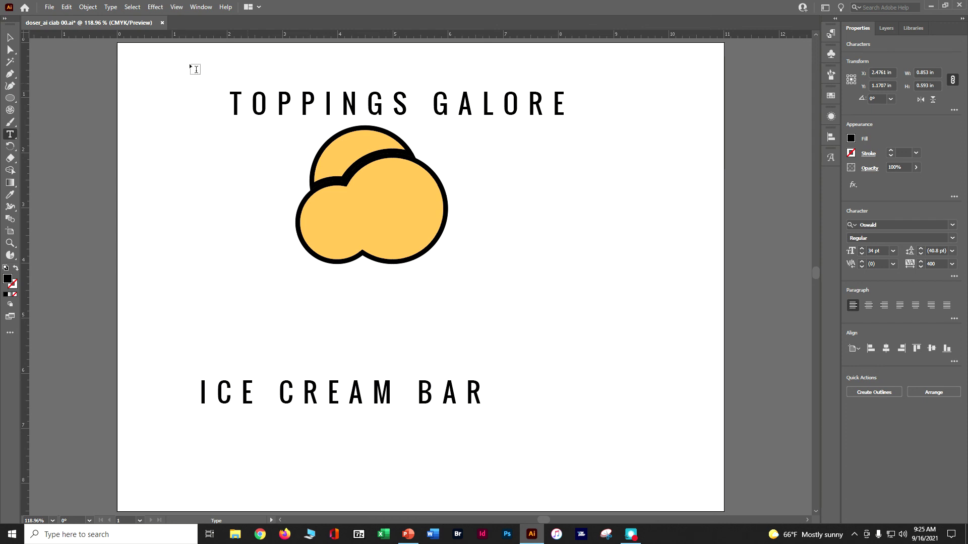
pyautogui.click(9, 38)
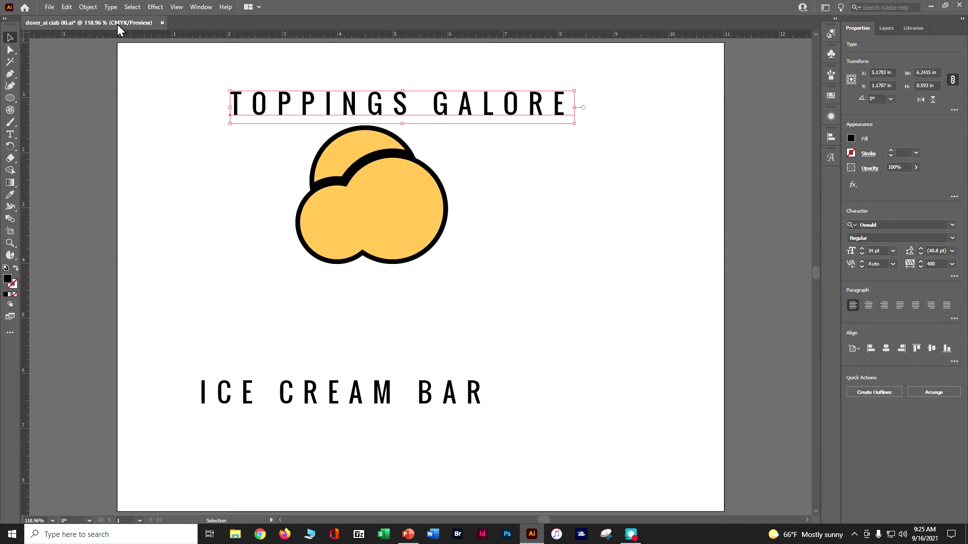
# - Apply a horizontal Arc envelope warp with 35% bend to "TOPPINGS GALORE" and move it down so it arches over the scoops
pyautogui.click(85, 7)
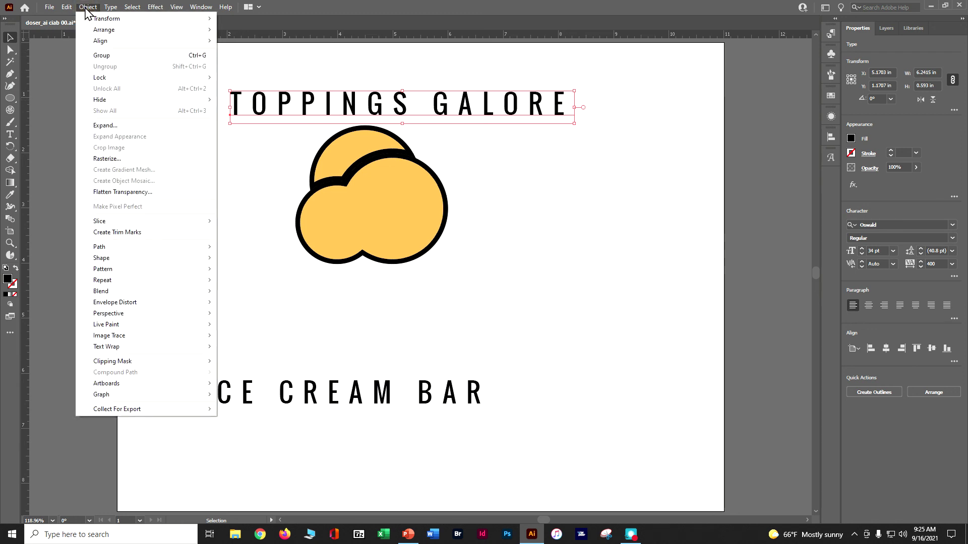
pyautogui.moveTo(139, 304)
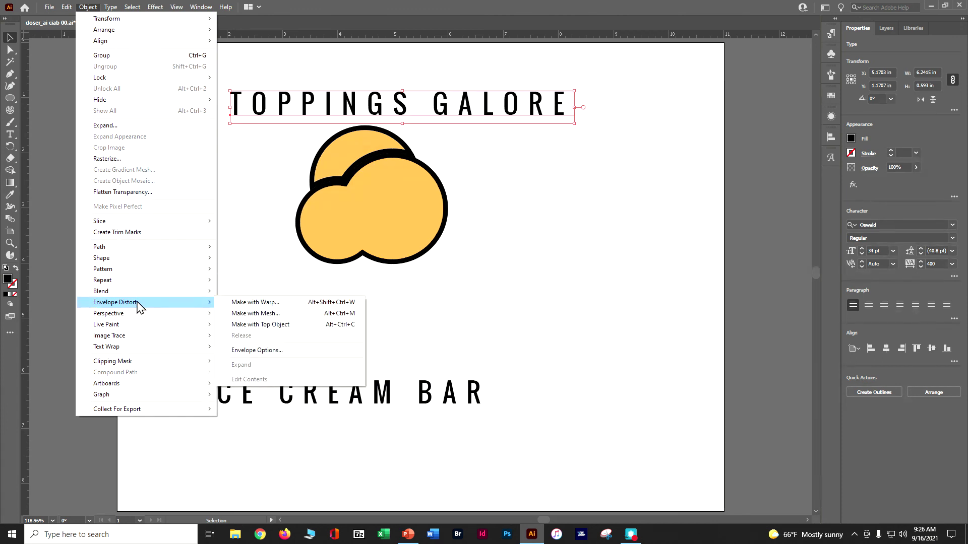
pyautogui.click(239, 303)
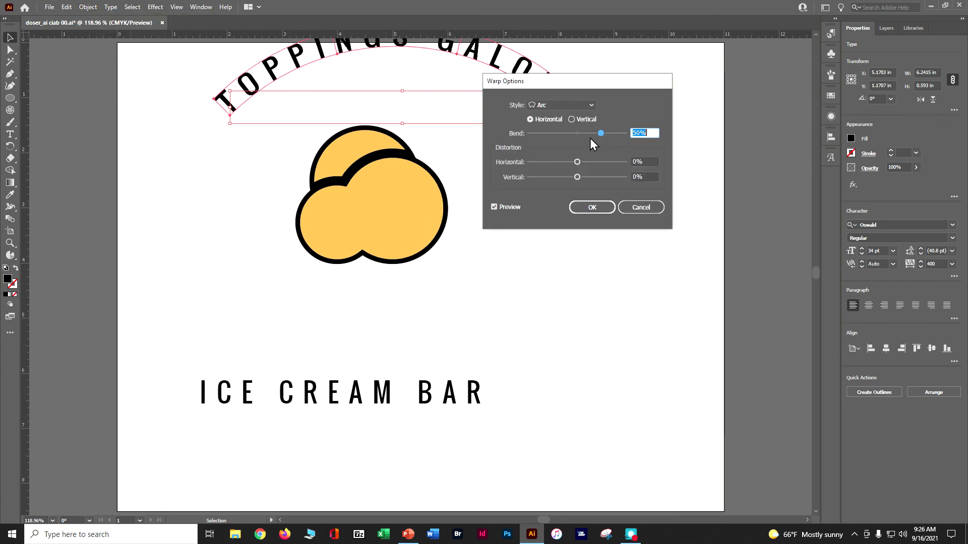
pyautogui.moveTo(600, 133); pyautogui.dragTo(593, 132)
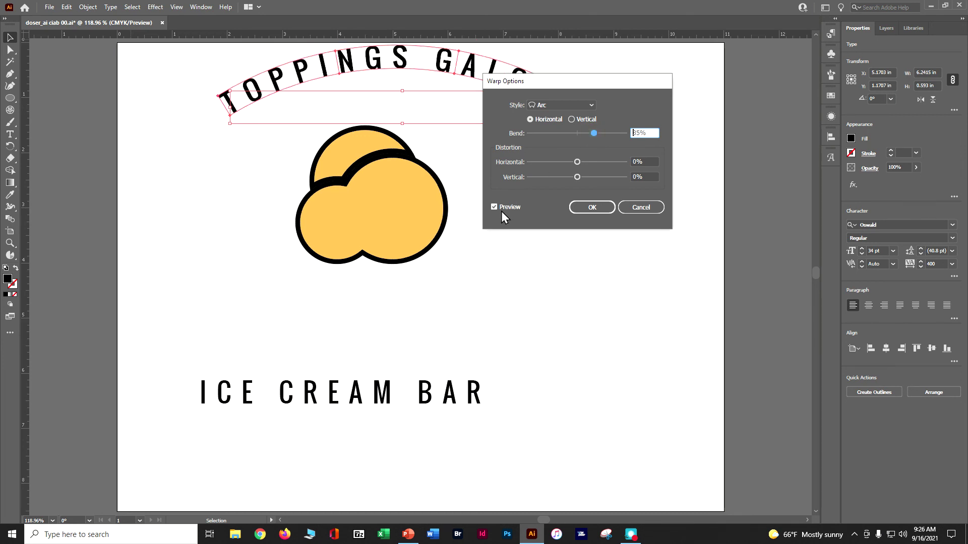
pyautogui.click(597, 210)
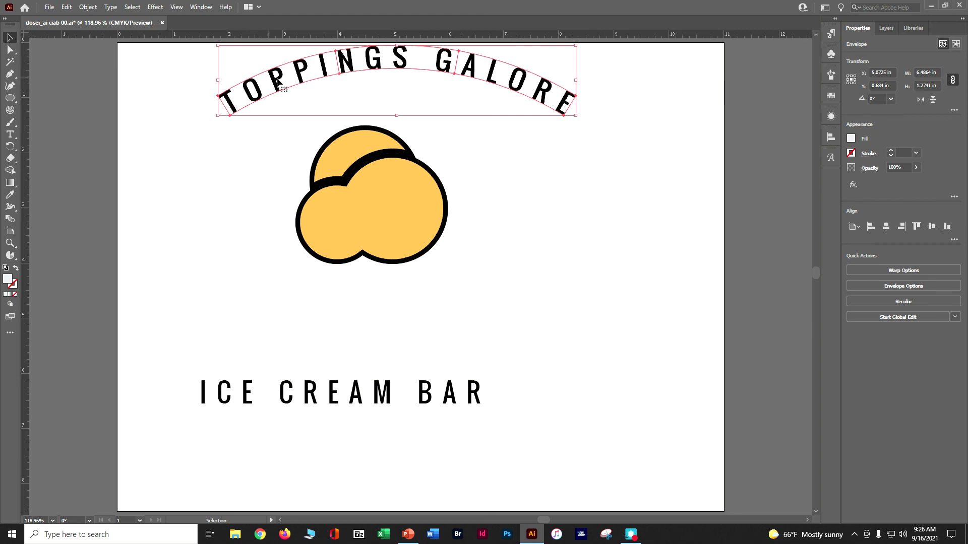
pyautogui.moveTo(315, 76); pyautogui.dragTo(291, 115)
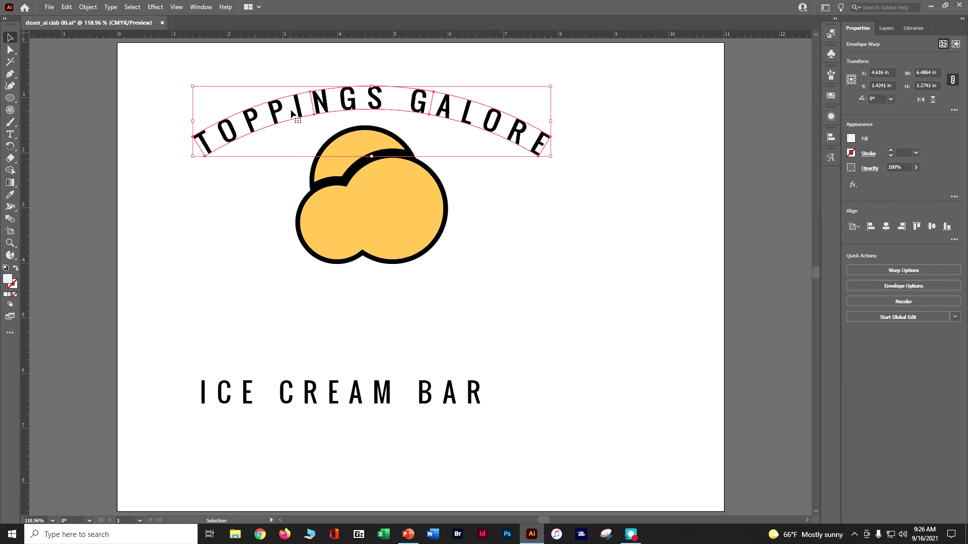